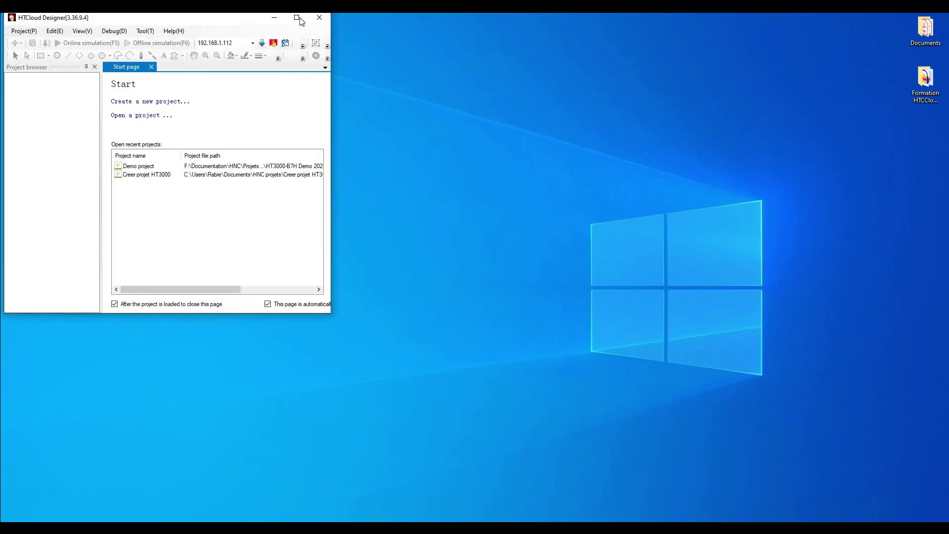
Maximize the window, open the recent project Demo project and expand its Display list in the project tree.
click(296, 17)
double_click(237, 164)
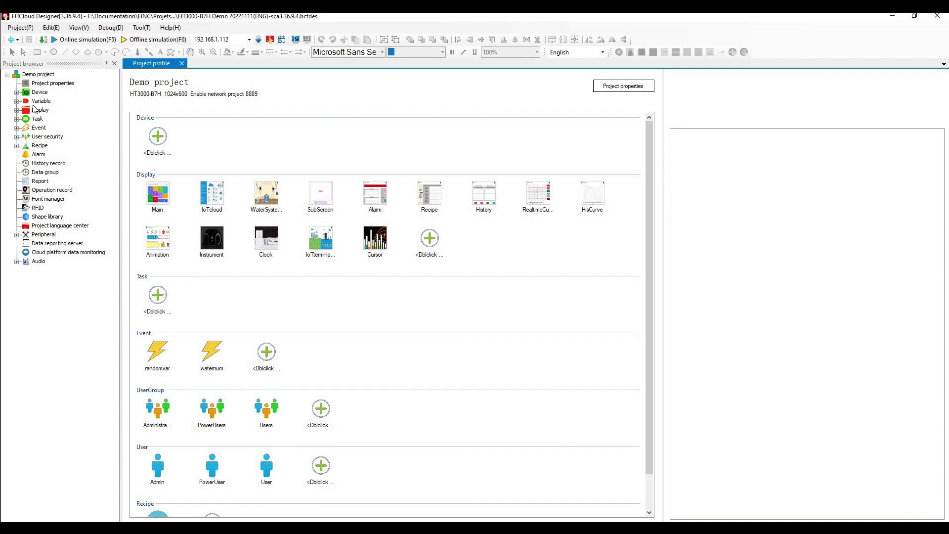
double_click(46, 113)
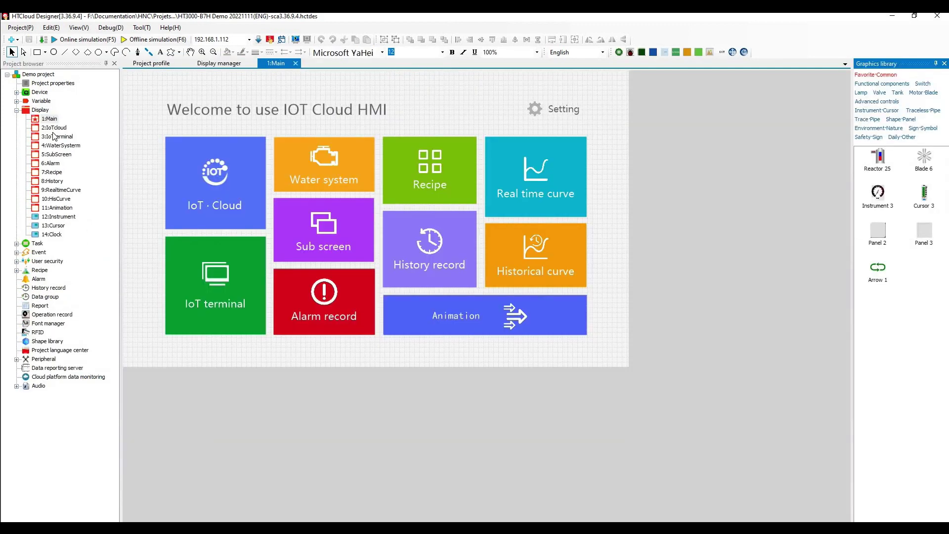
Open the display screens IoTcloud through Animation one after another to examine their layouts.
double_click(52, 129)
double_click(55, 137)
double_click(53, 146)
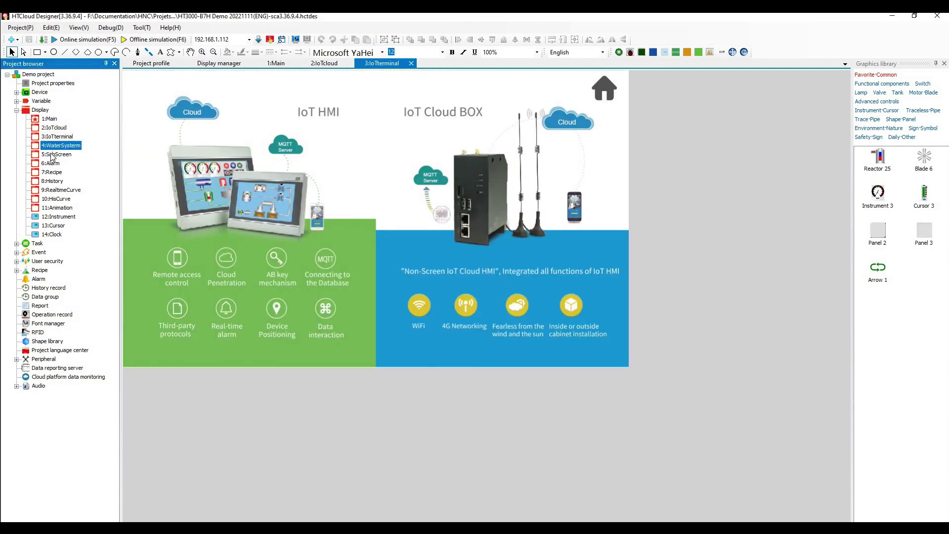
double_click(54, 154)
double_click(51, 163)
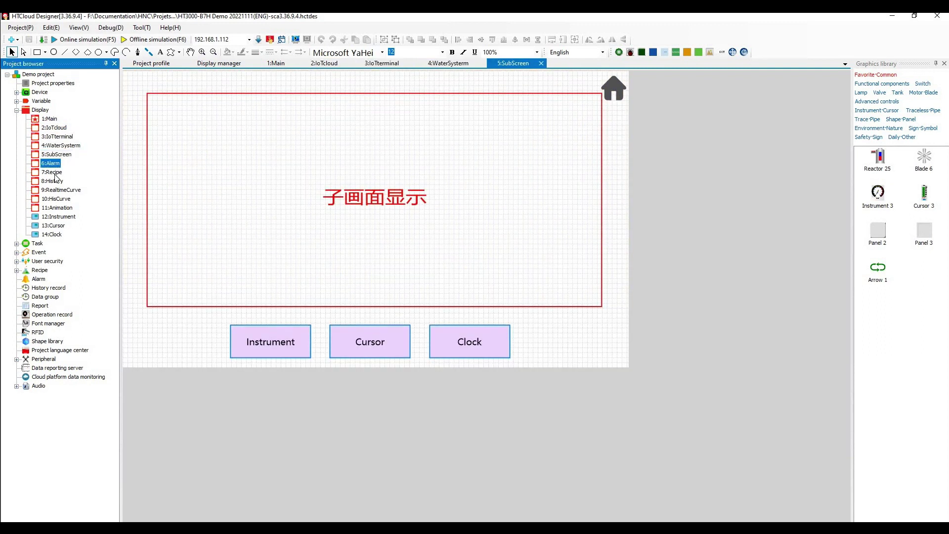
double_click(52, 172)
double_click(53, 181)
double_click(54, 190)
double_click(54, 200)
double_click(56, 208)
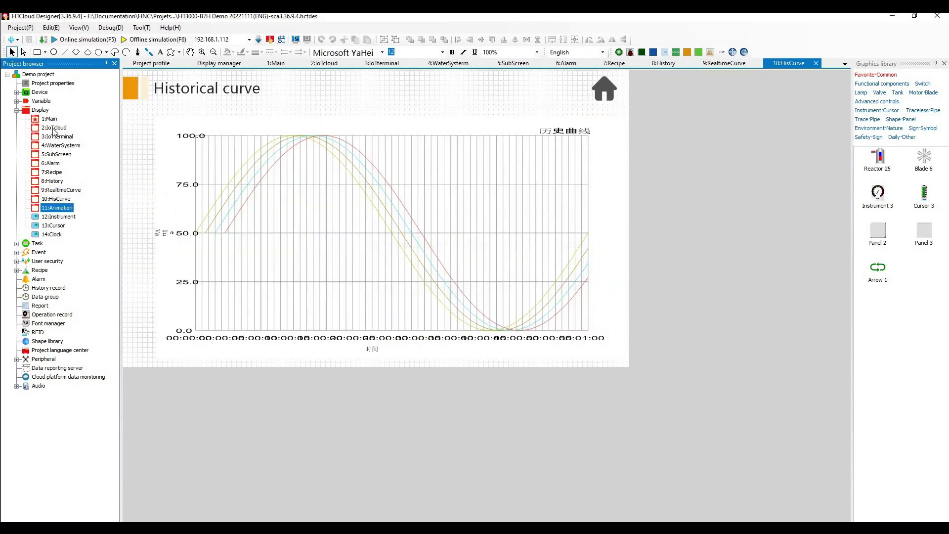
Start the online simulation with no reserve options selected, and view the IoT Cloud screen before returning to the home screen.
click(76, 41)
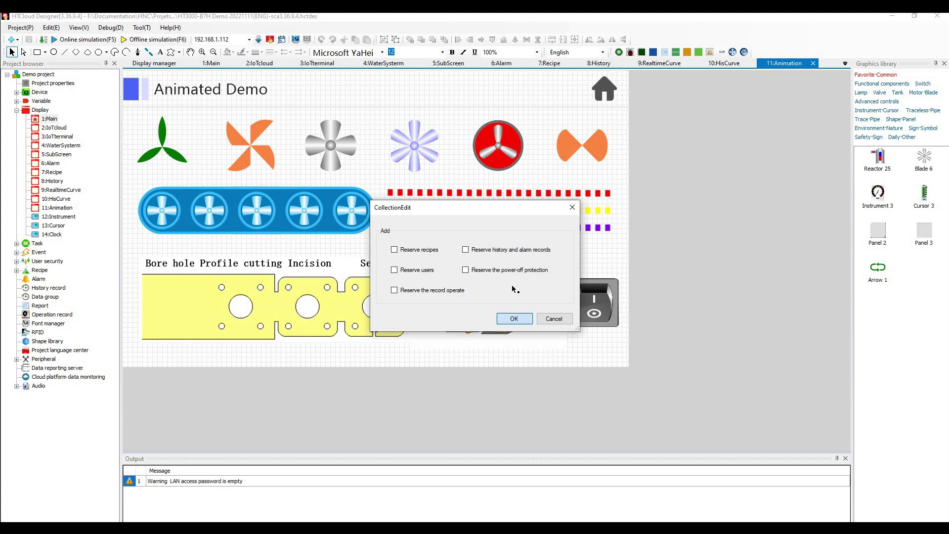
click(514, 319)
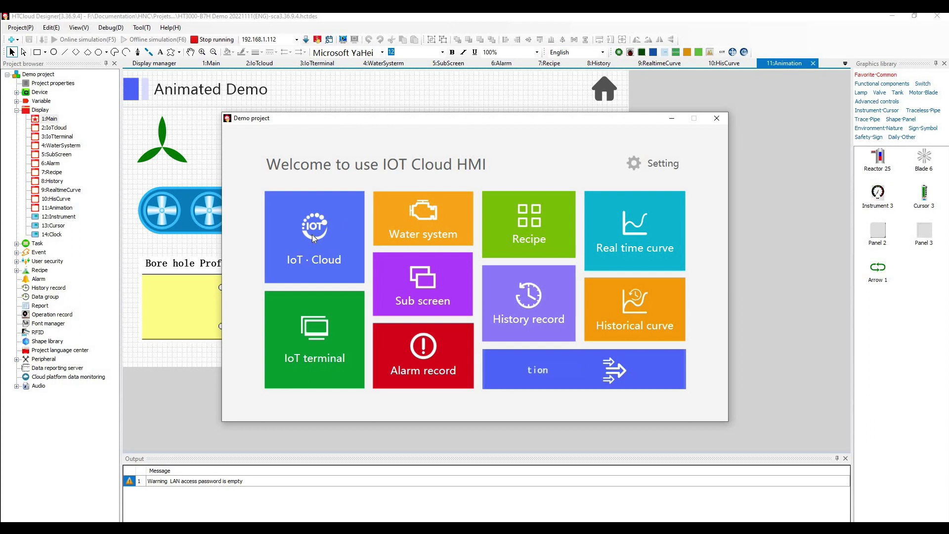
click(339, 224)
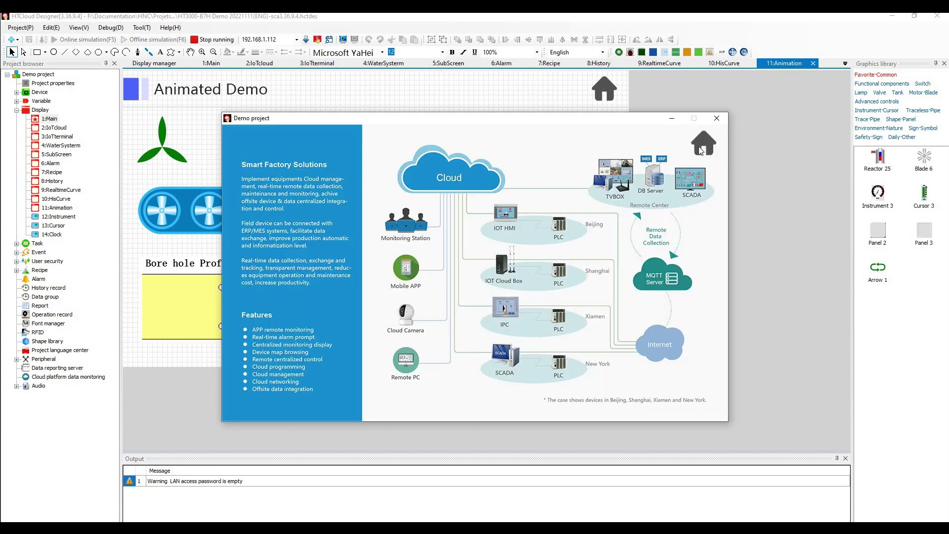
click(699, 147)
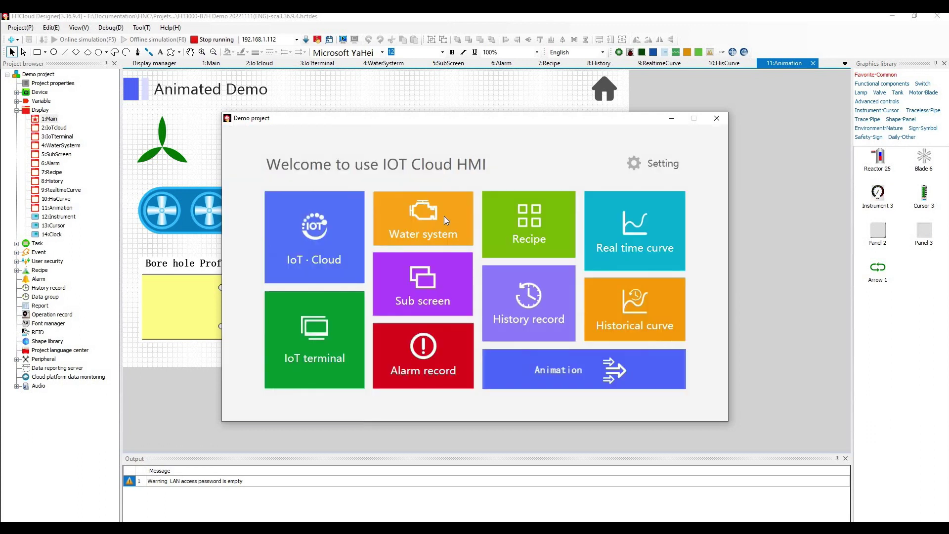
View the simulated Water system screen, toggle its rocker switch twice, and return to the home screen.
click(444, 217)
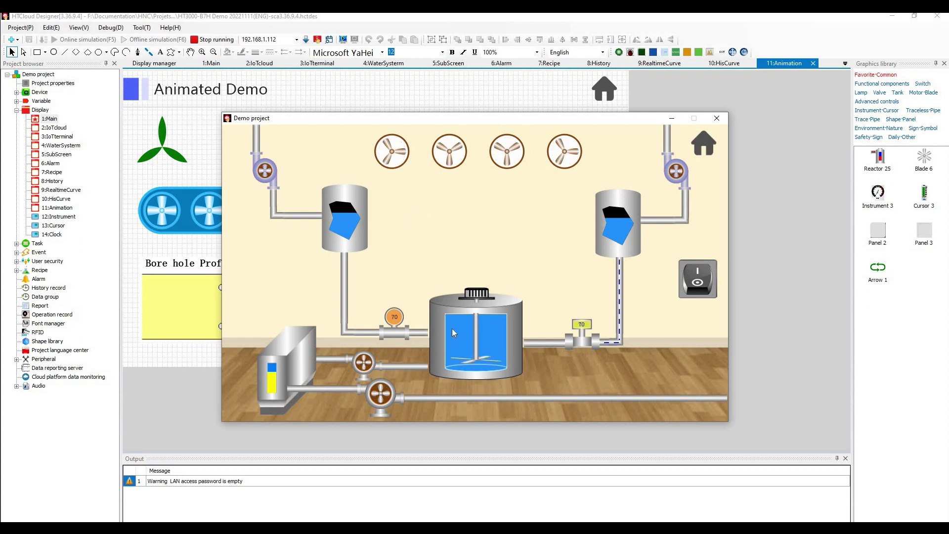
click(698, 279)
click(699, 278)
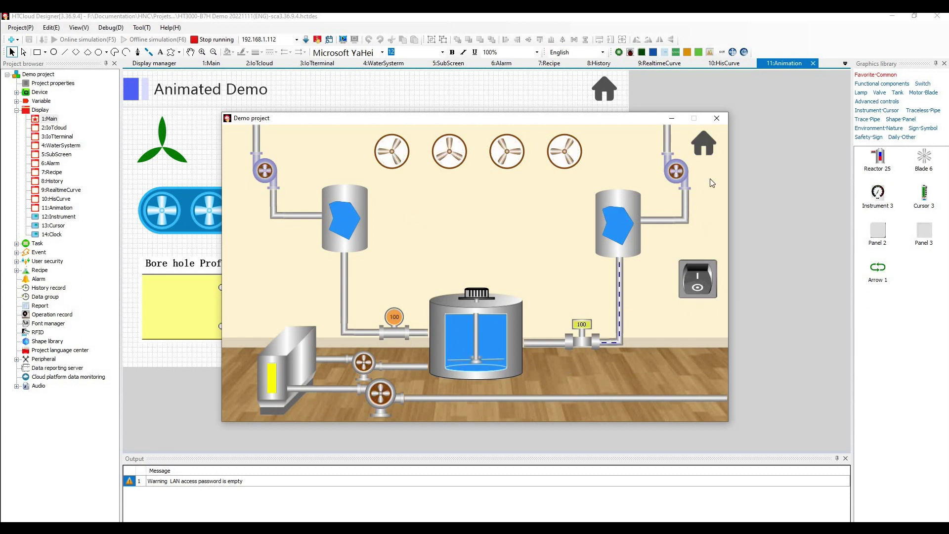
click(702, 144)
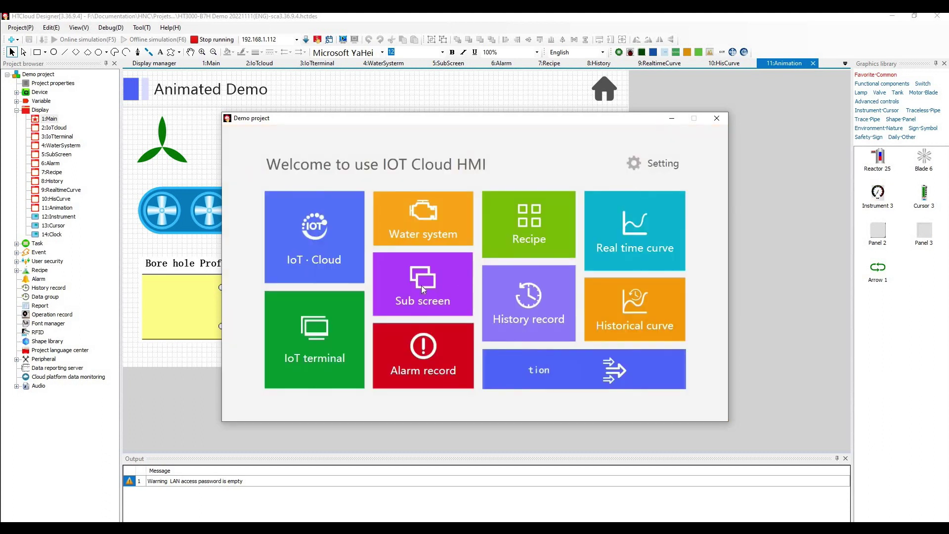
View the Cursor and Clock pages inside the simulated Sub screen, and return to the home screen.
click(435, 280)
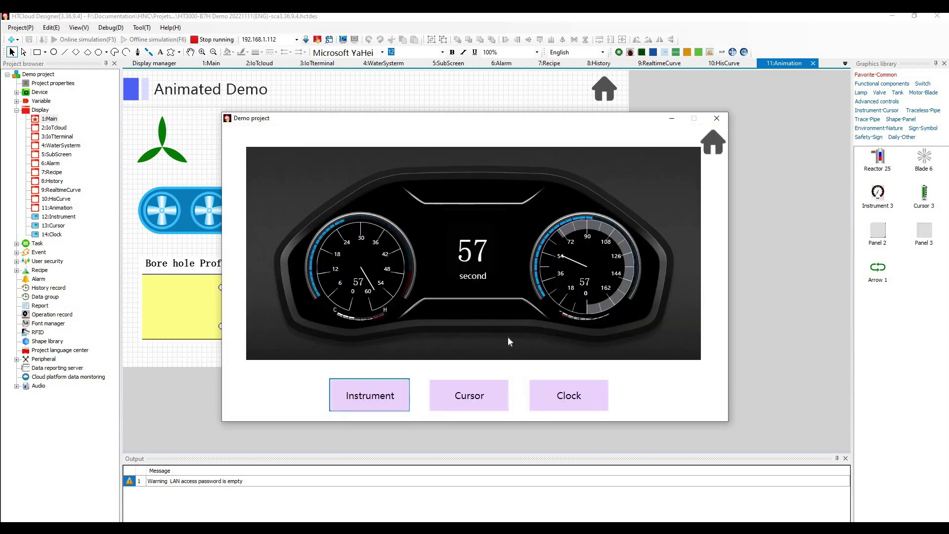
click(468, 398)
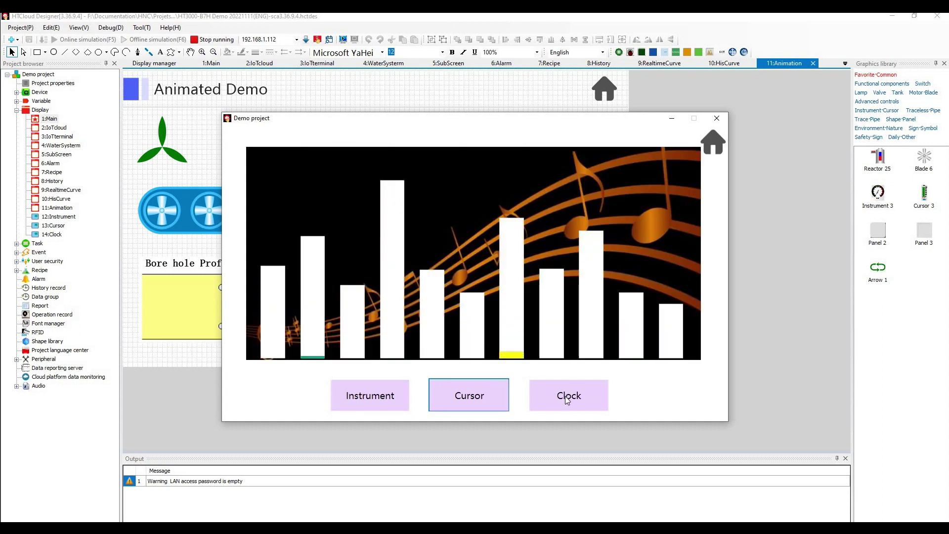
click(568, 398)
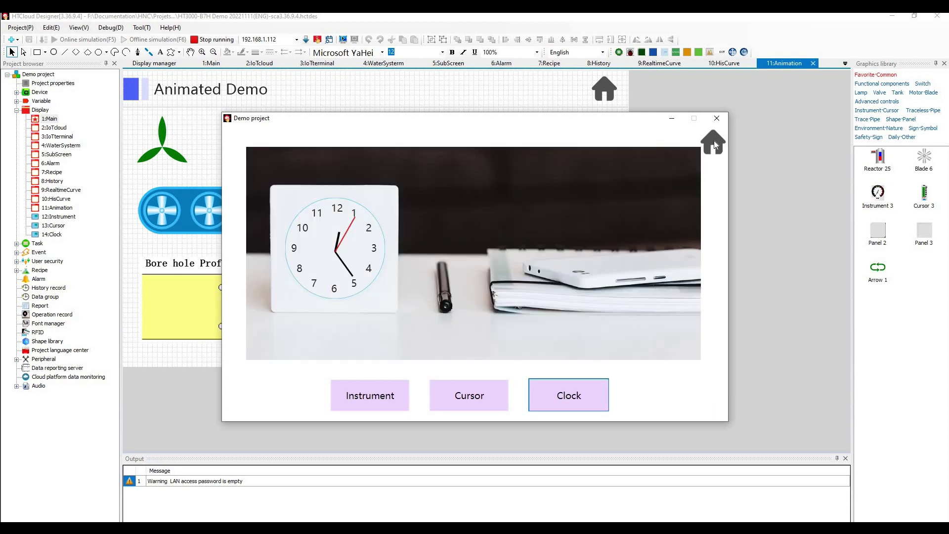
click(713, 140)
Browse the coffee recipes on the simulated Recipe screen from group 1 forward to group 5 and back by one.
click(521, 239)
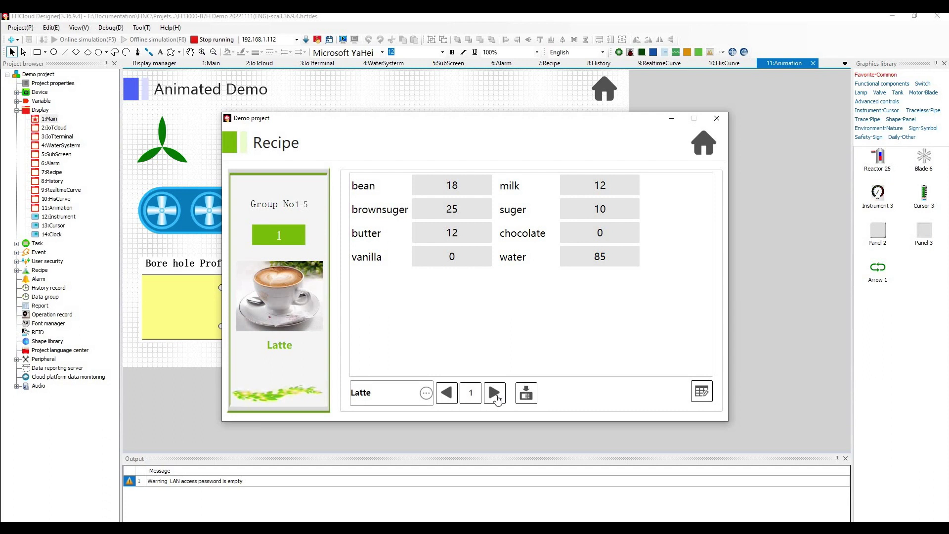
click(494, 394)
click(494, 394)
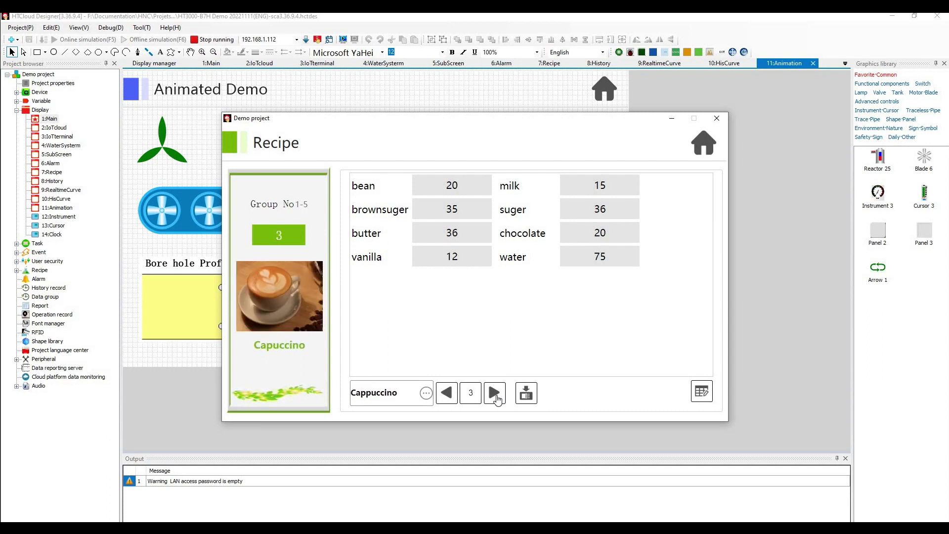
click(495, 394)
click(495, 395)
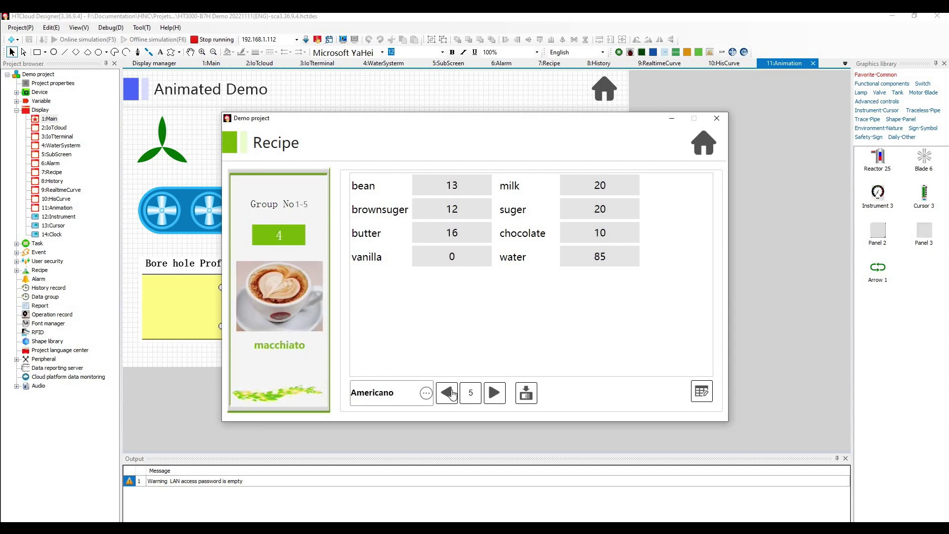
click(447, 393)
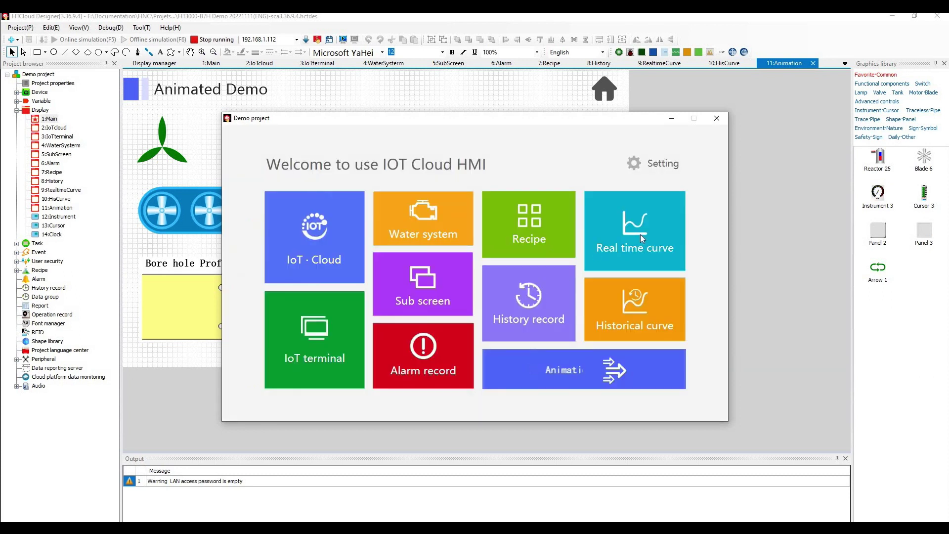
View the Real time curve and History record screens in the simulation, returning to the home screen after each.
click(641, 239)
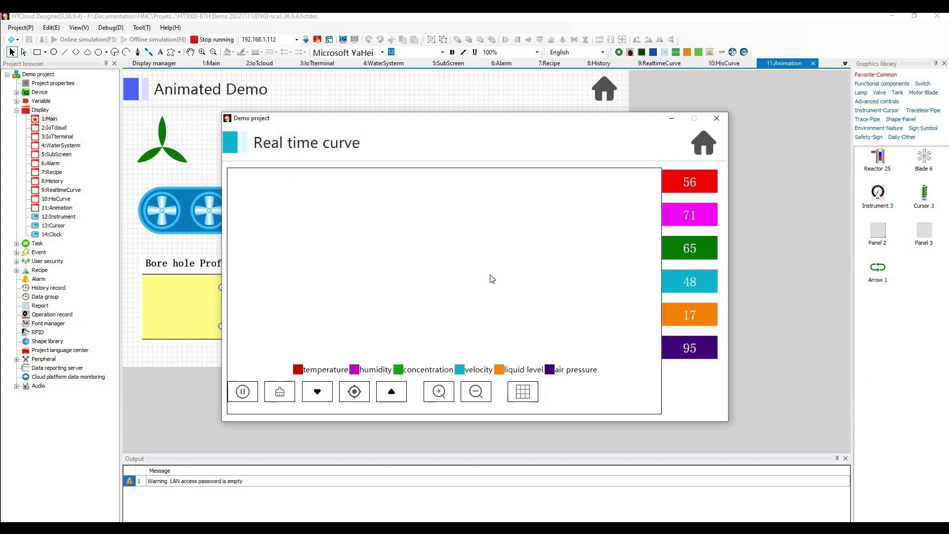
click(708, 150)
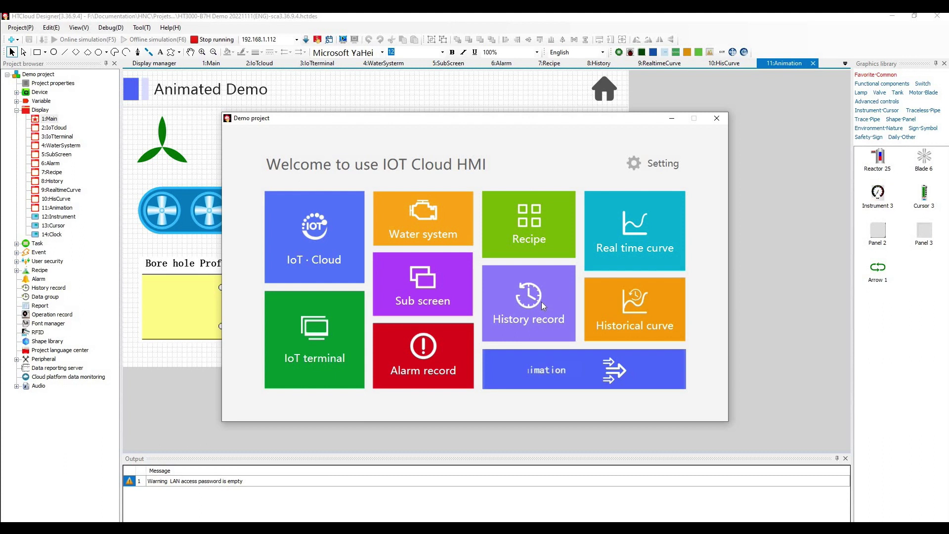
click(539, 301)
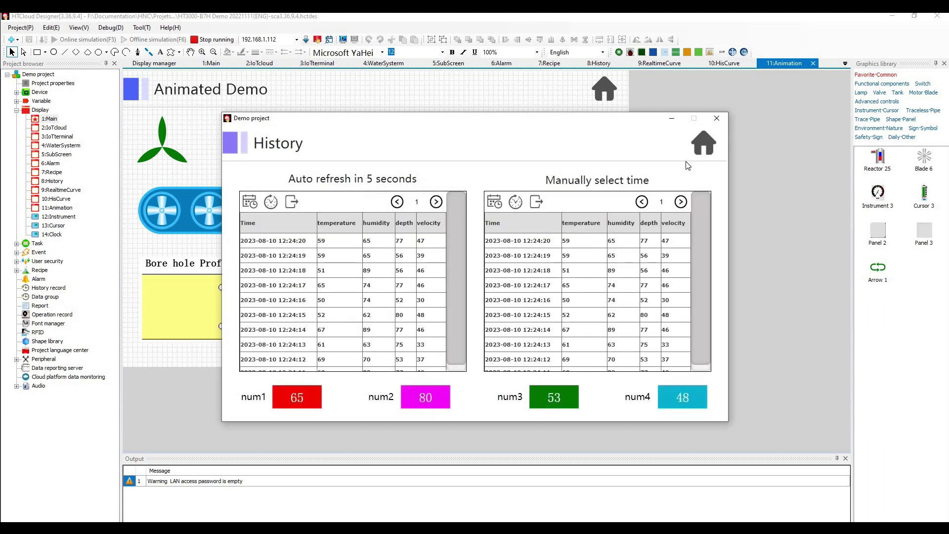
click(704, 143)
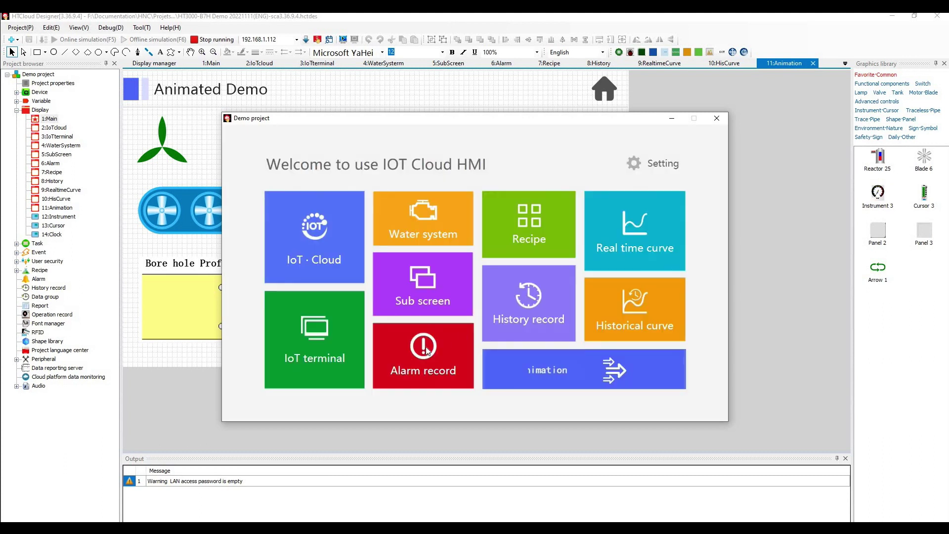
Open the simulated Alarm record screen and toggle its ON, OFF and Switching alarm switches.
click(428, 352)
click(683, 243)
click(690, 290)
click(683, 341)
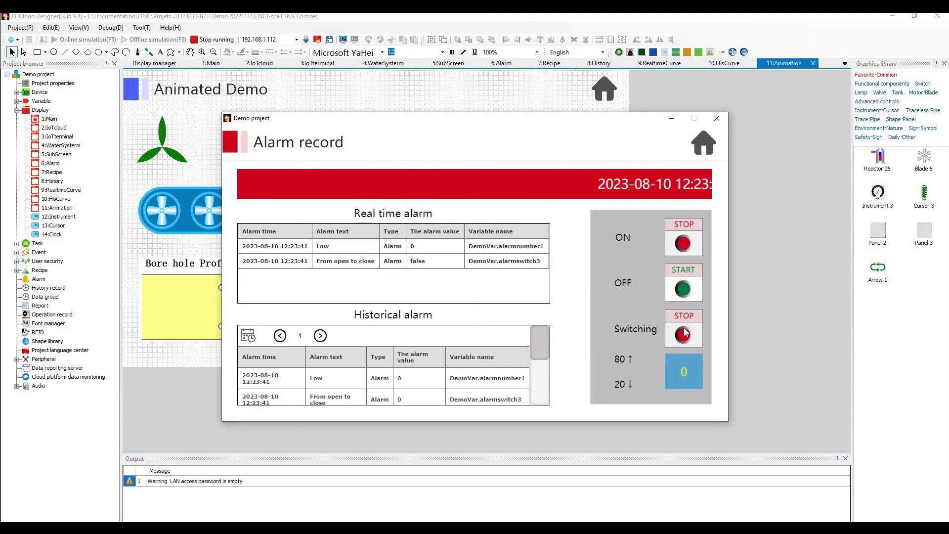
Set the numeric alarm value on the Alarm record screen to 50, between the 20 and 80 limits.
click(695, 372)
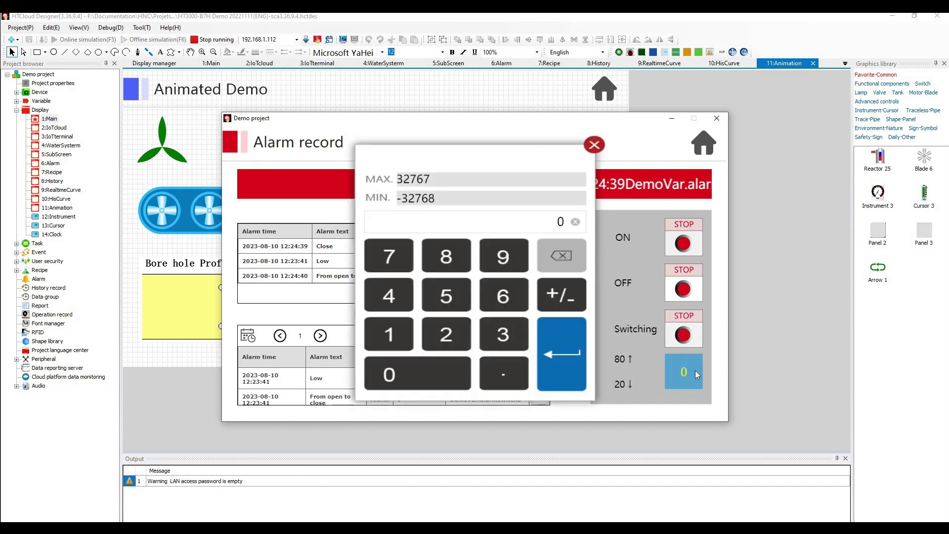
click(444, 311)
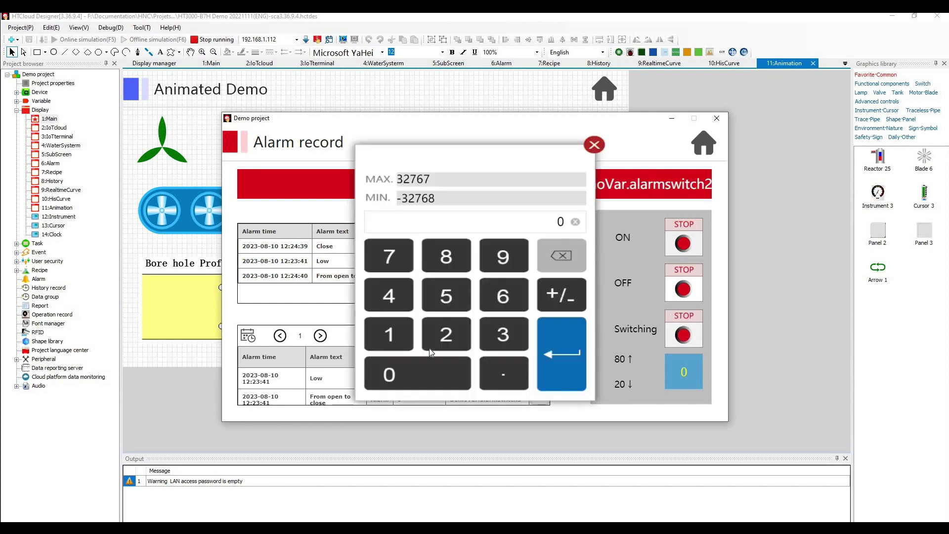
text(0)
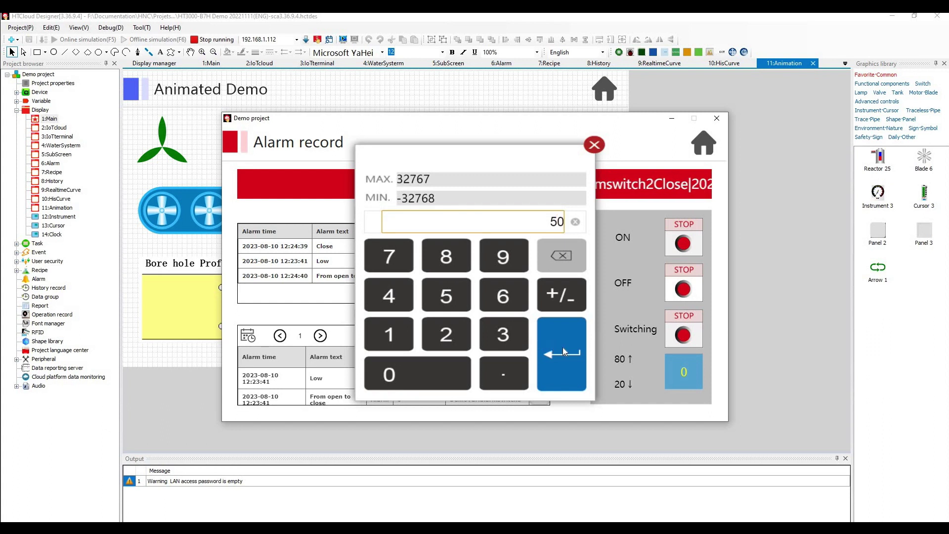
click(562, 347)
Set the numeric alarm value to 10, below the lower limit of 20.
click(677, 372)
click(400, 333)
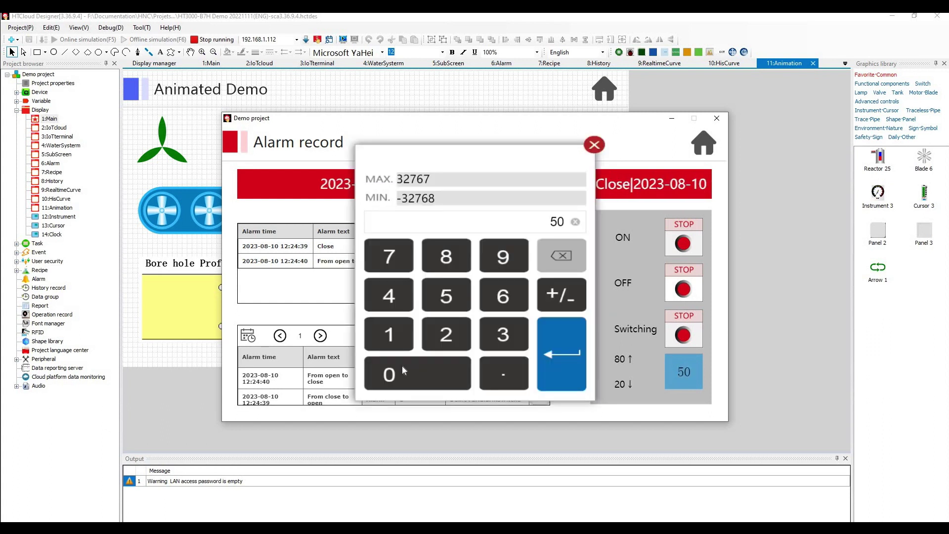
click(394, 373)
click(562, 354)
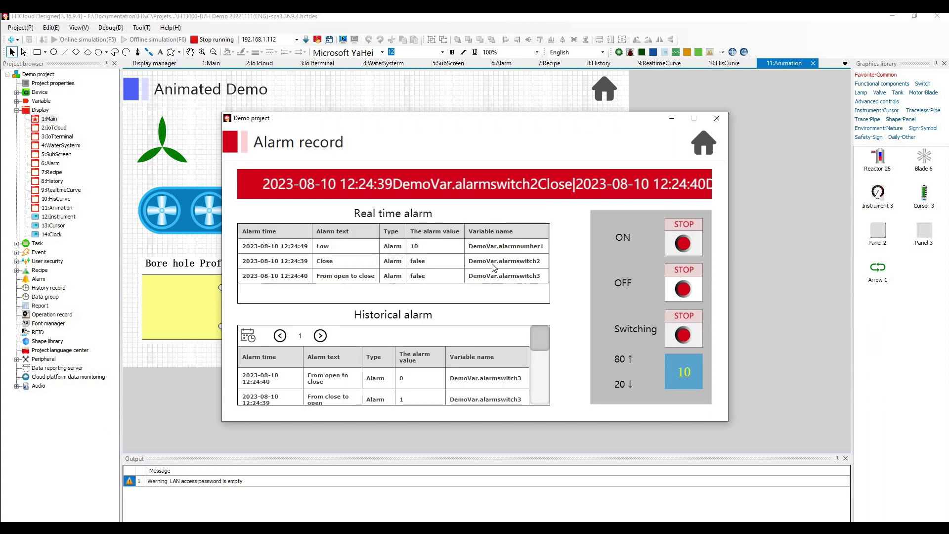
Set the numeric alarm value to 90, above the upper limit of 80, and return to the home screen.
click(685, 371)
text(90)
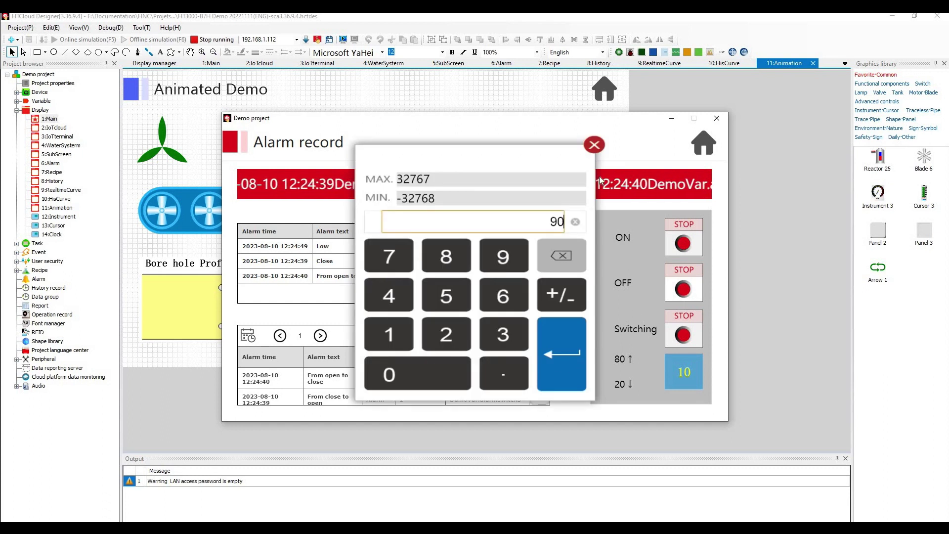
key(Return)
click(705, 143)
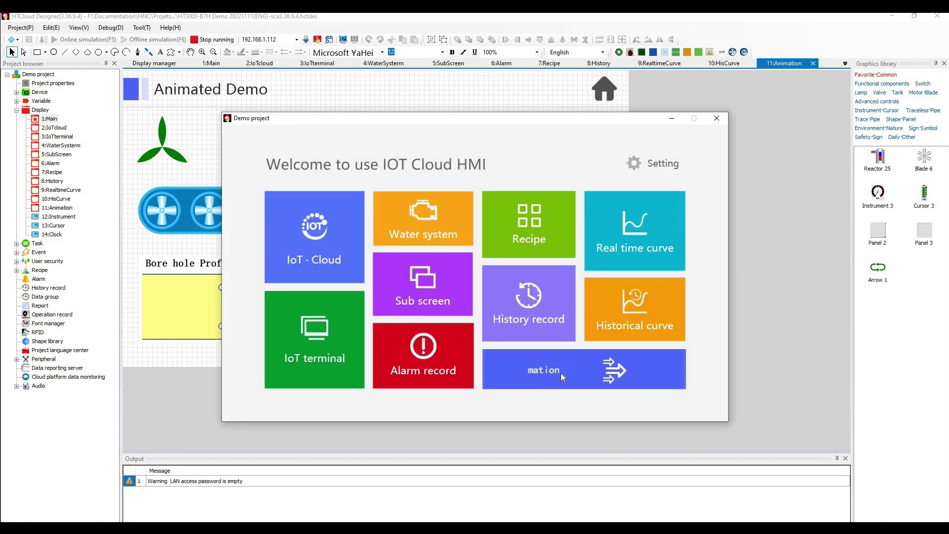
View the Animation and IoT terminal screens in the simulation, and close the simulation window.
click(561, 371)
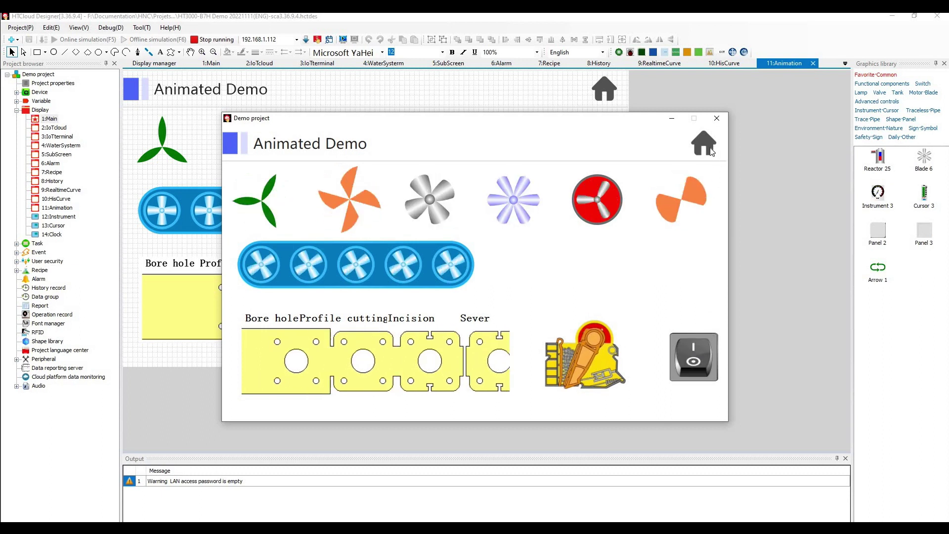
click(705, 144)
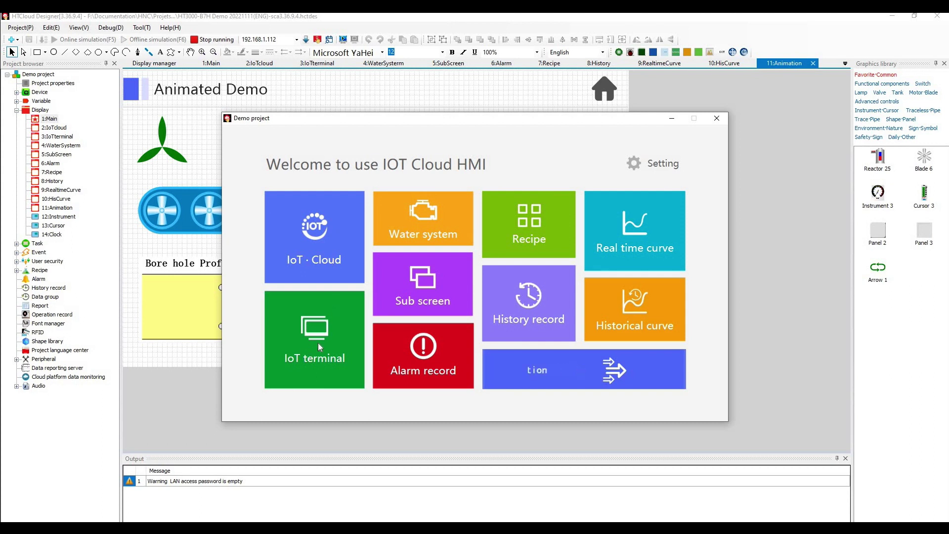
click(587, 192)
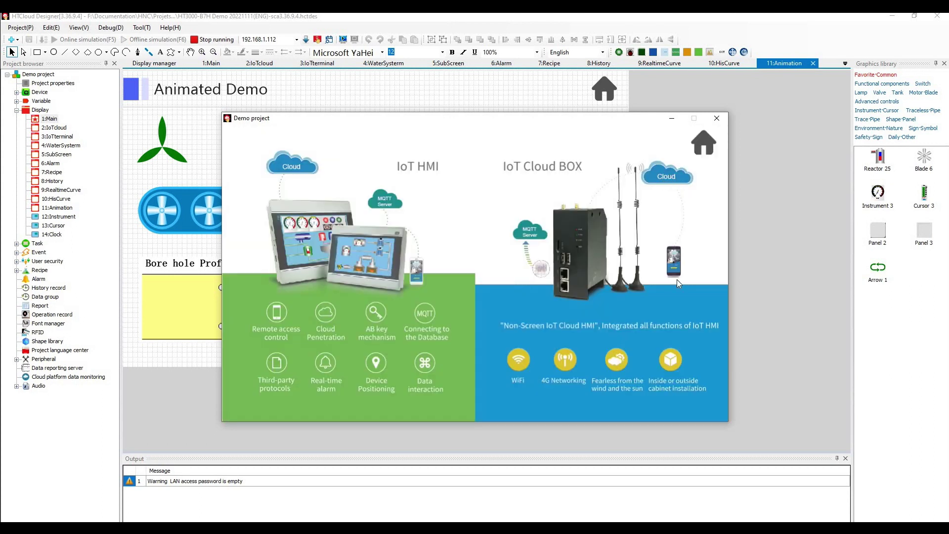
click(717, 118)
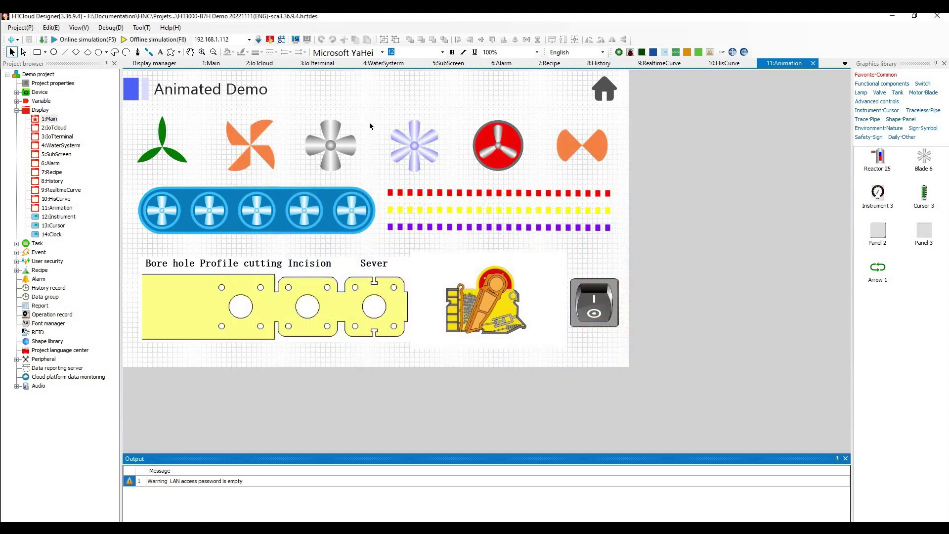
Start the offline simulation of the demo project and open the recipe table on the Recipe screen.
click(65, 52)
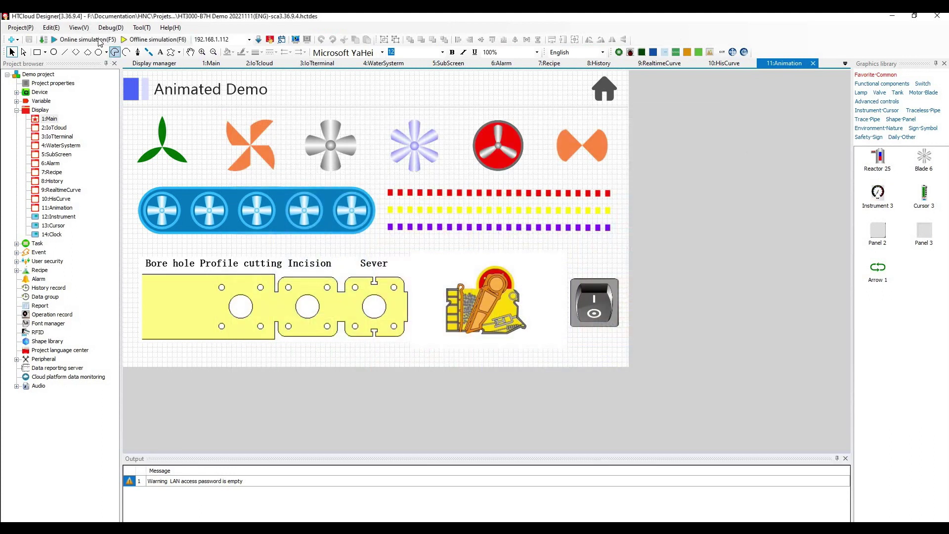
click(157, 41)
click(161, 41)
click(510, 324)
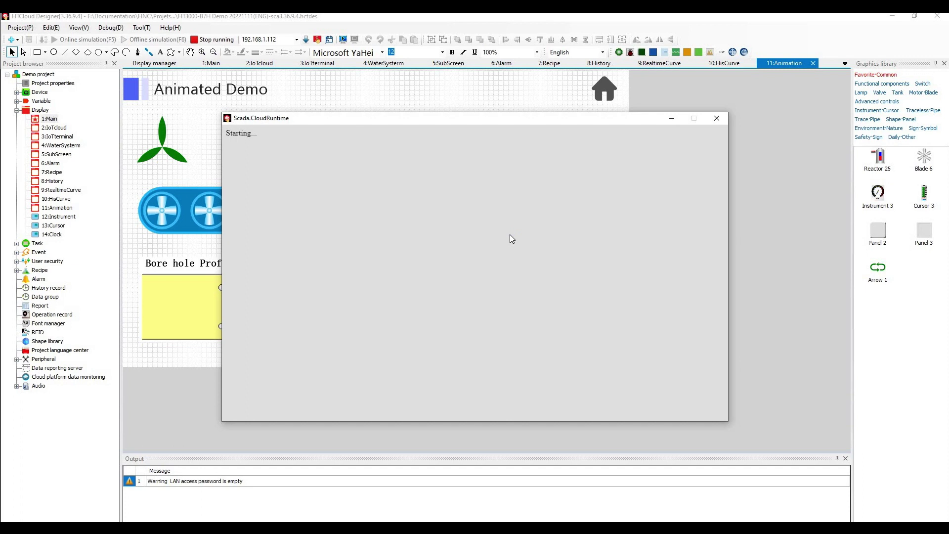
click(553, 246)
click(495, 393)
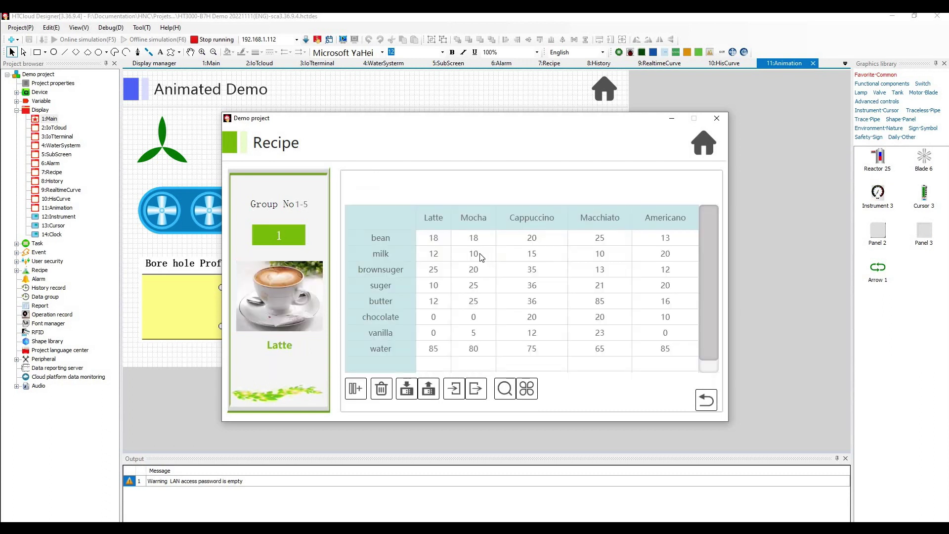
Set the Mocha recipe's milk to 9 and its suger to 12 in the recipe table.
click(470, 259)
text(9)
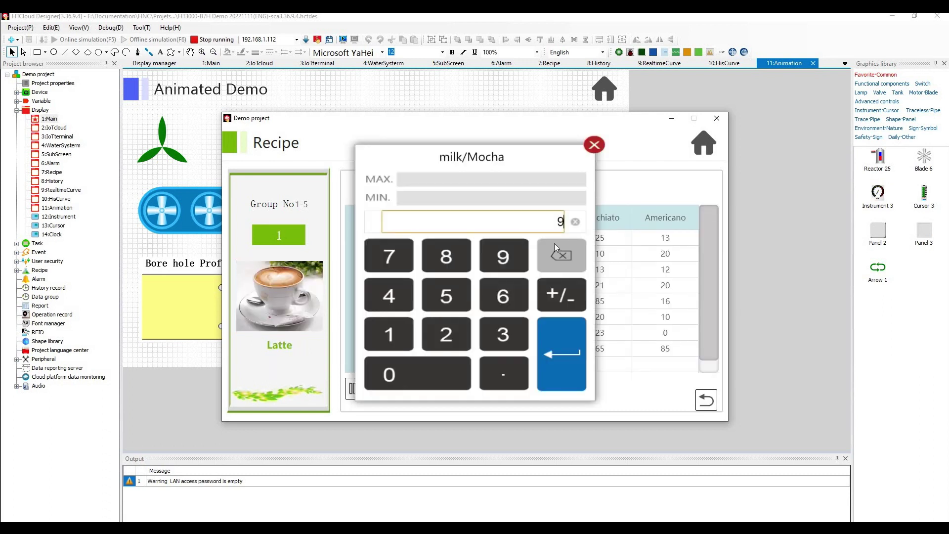
click(562, 335)
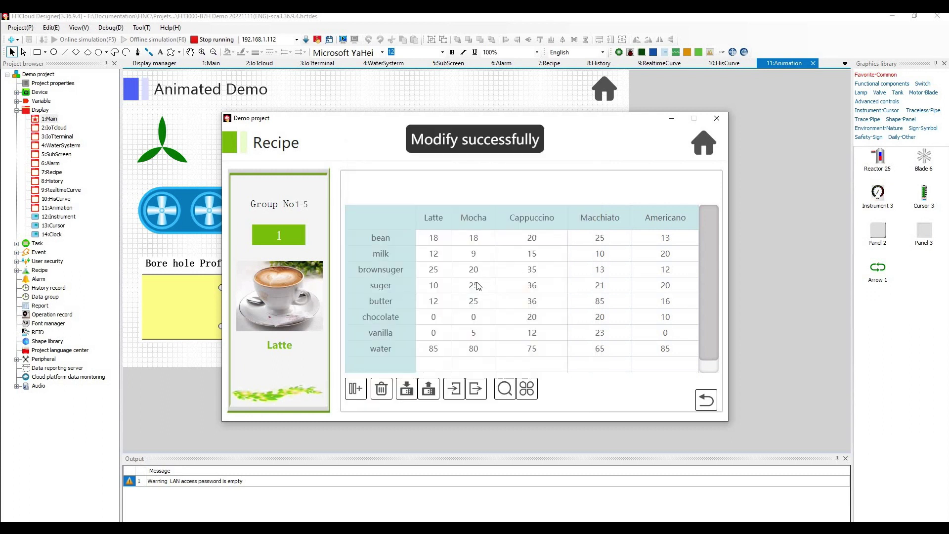
click(461, 311)
text(12)
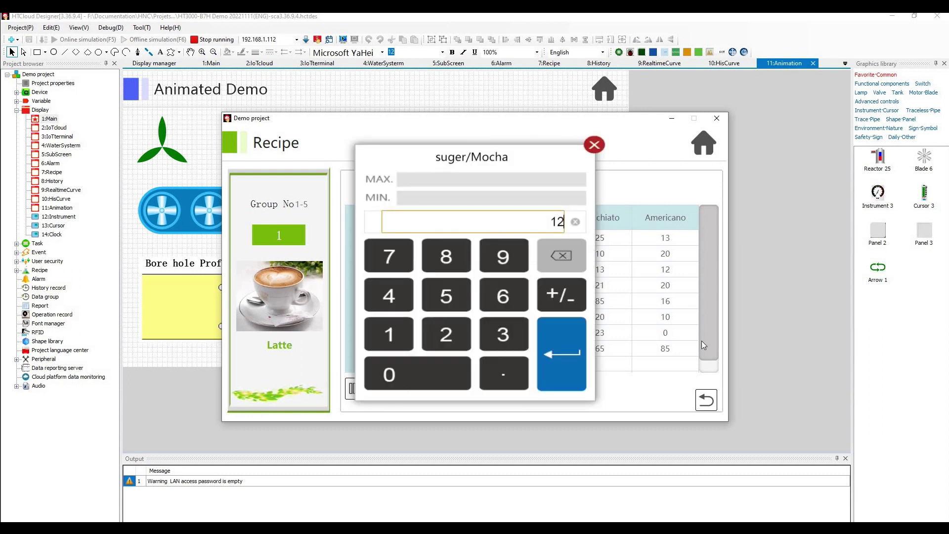
key(Return)
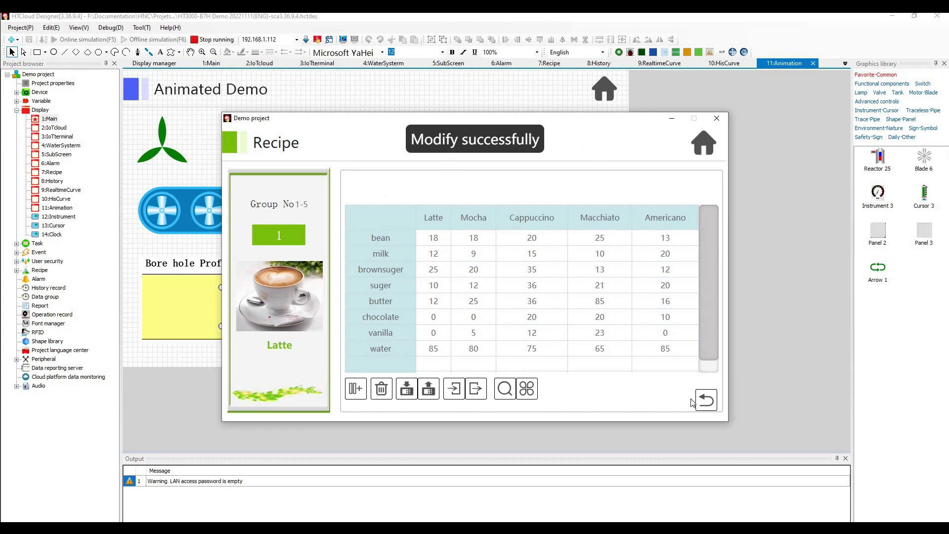
Step forward through the coffee recipe groups from Latte in the single-recipe view, and return to the home screen.
click(527, 389)
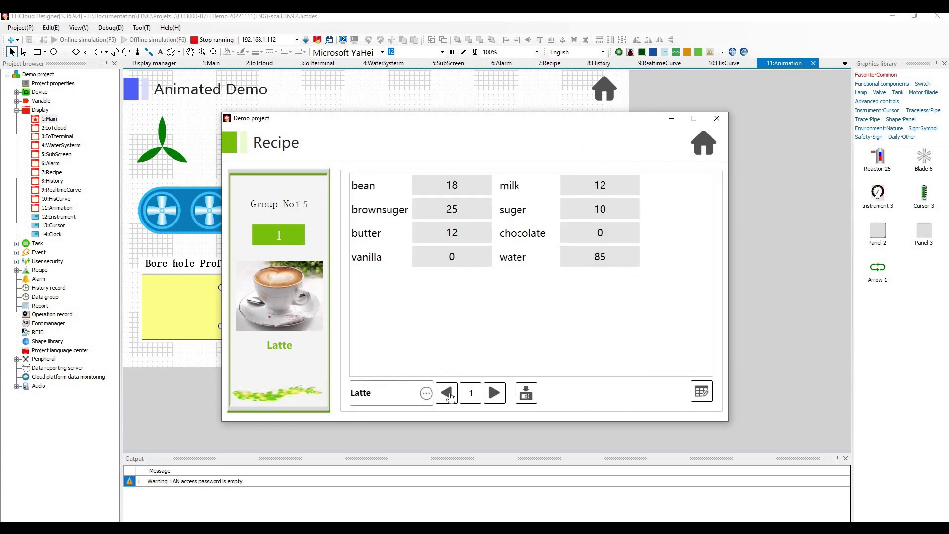
click(496, 393)
click(492, 394)
click(493, 394)
click(492, 394)
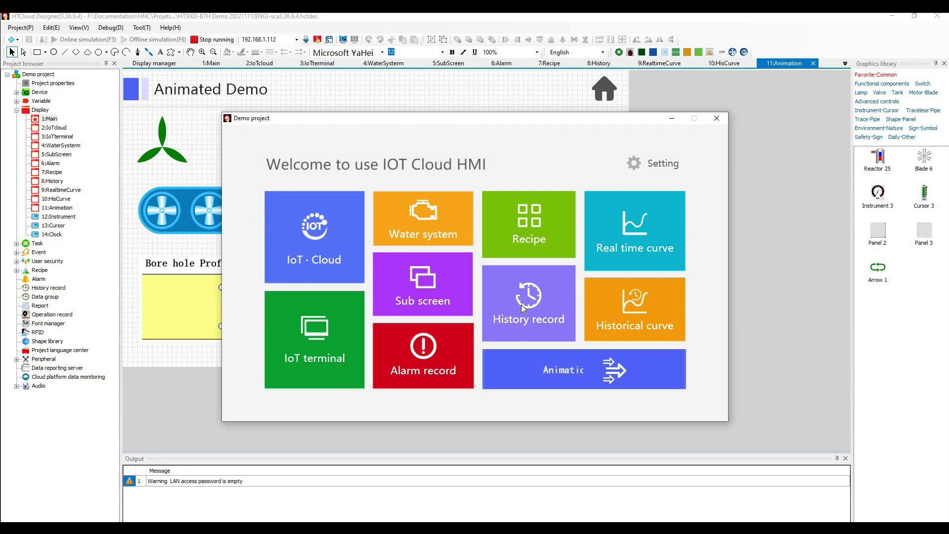
Page to the second page and back in both tables on the History record screen, and return to the home screen.
click(506, 286)
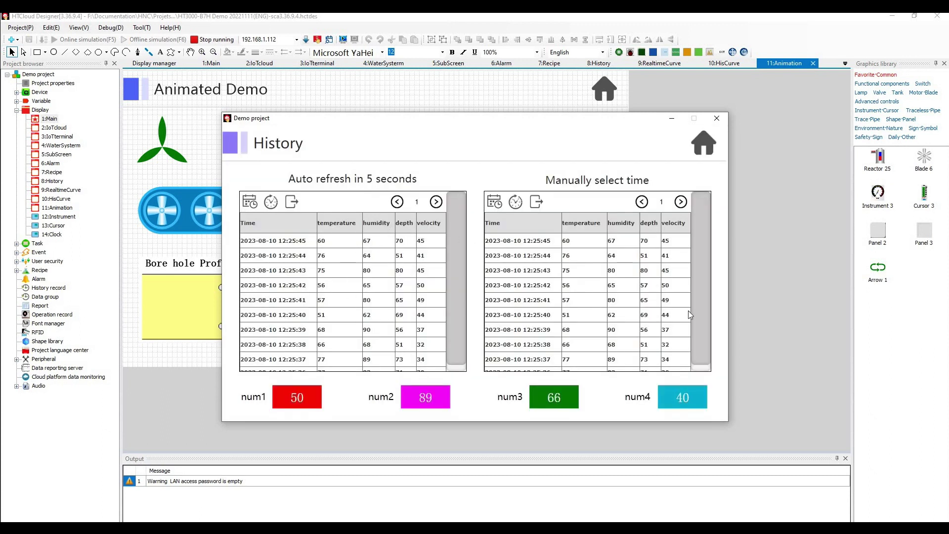
click(681, 202)
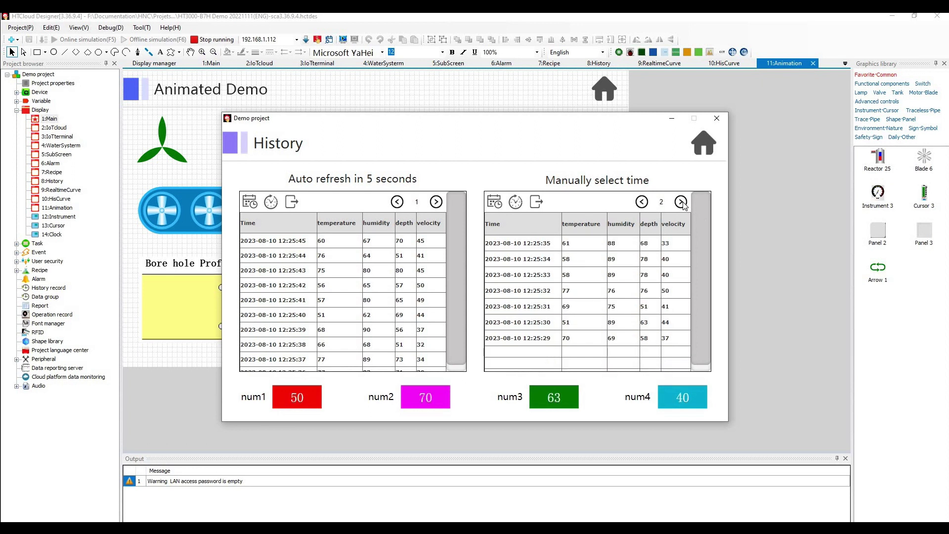
click(642, 203)
click(642, 202)
click(436, 202)
click(397, 202)
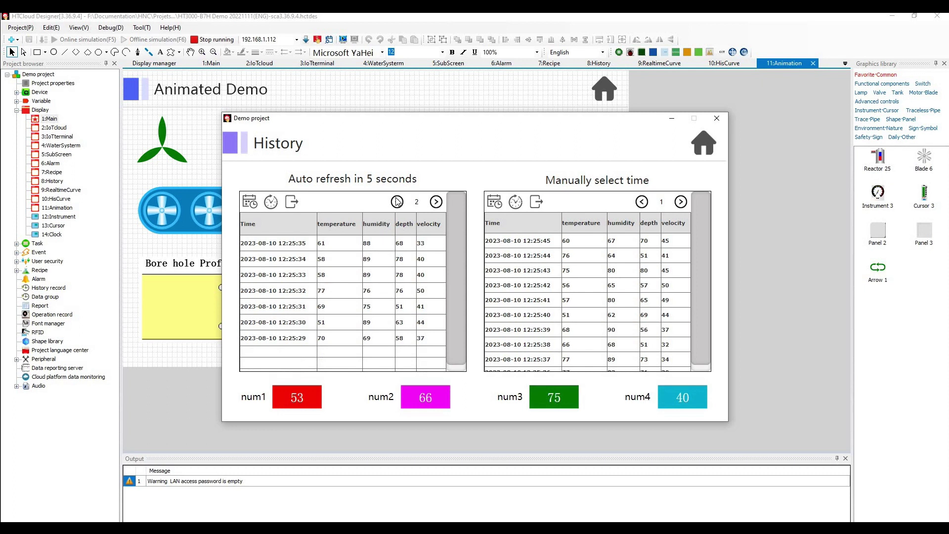
click(398, 202)
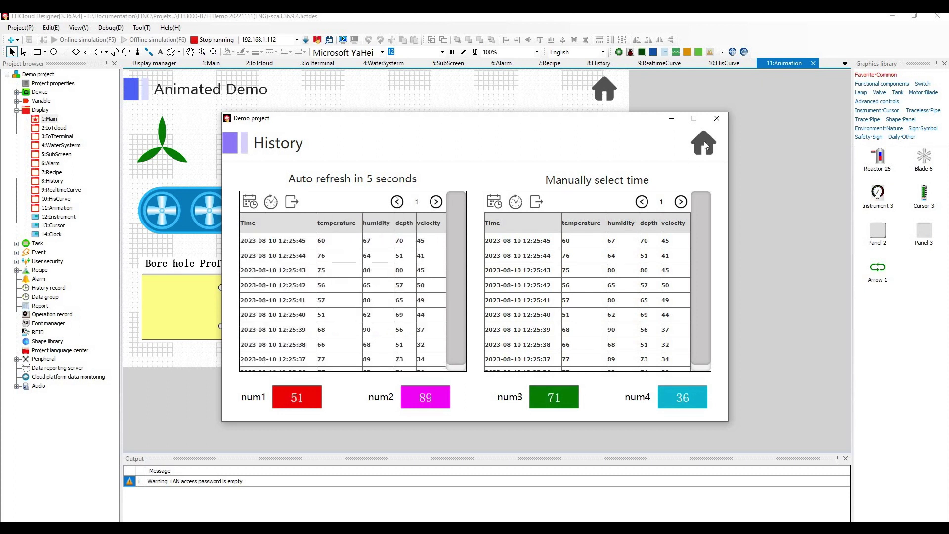
click(704, 143)
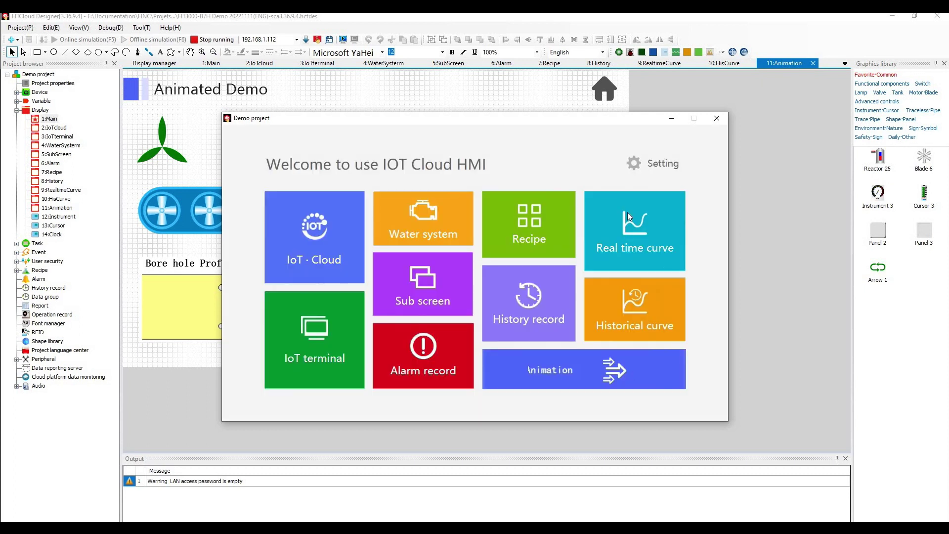
View the Real time curve screen, zoom the chart in and out, and reset the curves to their original view.
click(673, 270)
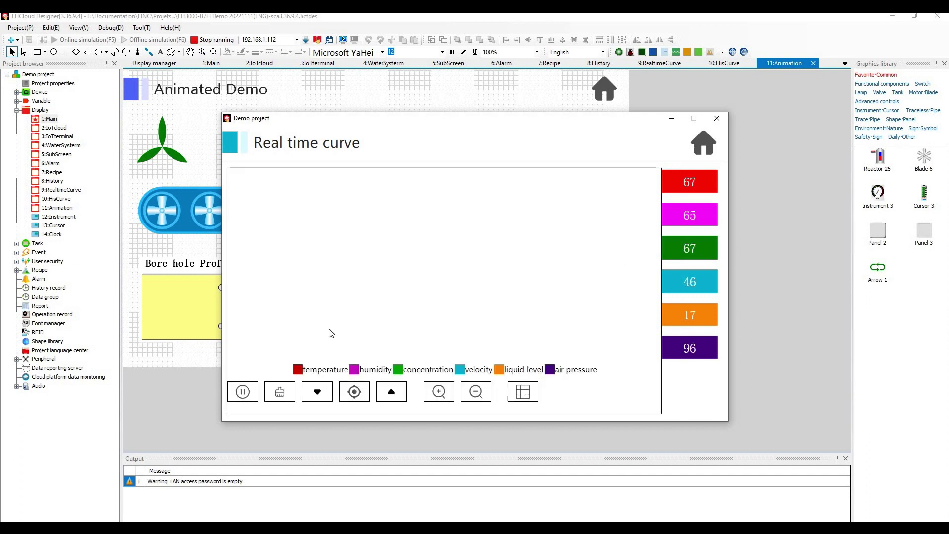
click(446, 399)
click(476, 392)
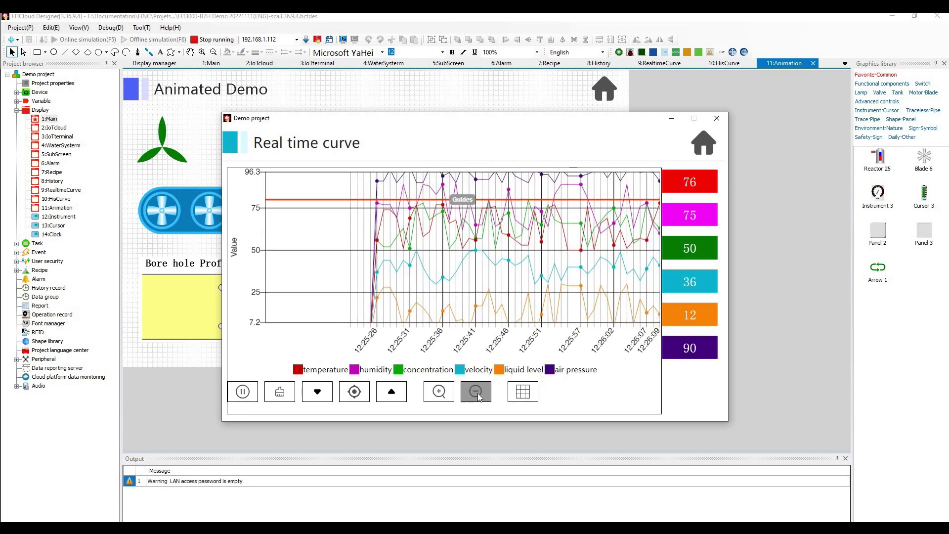
click(477, 395)
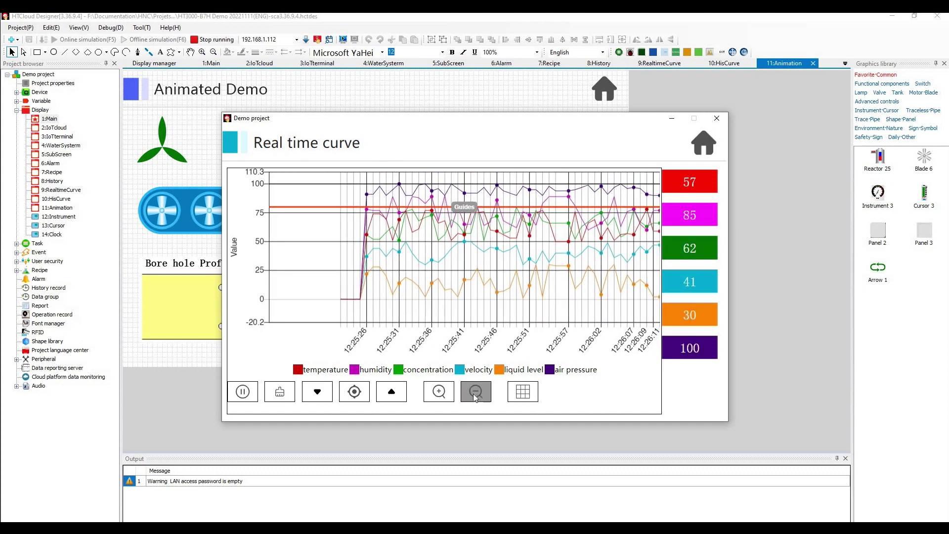
click(357, 393)
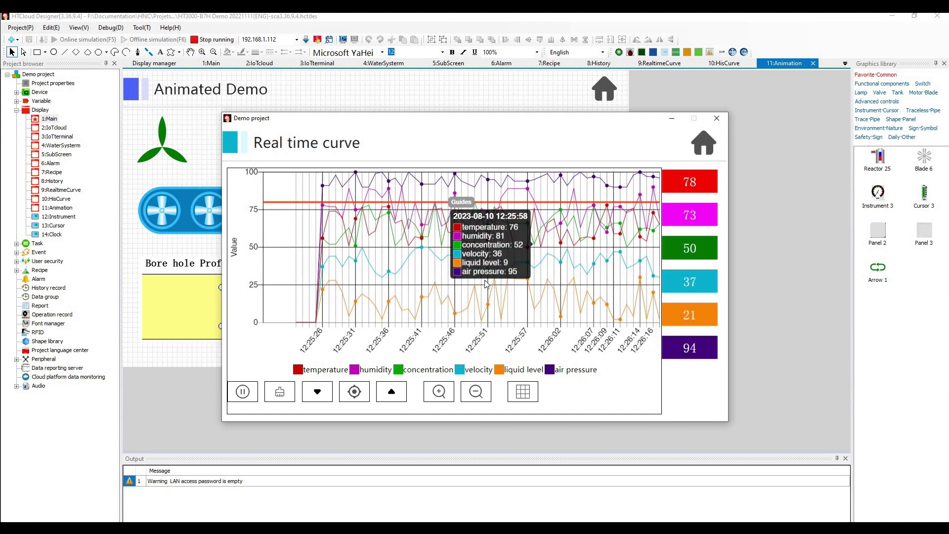
Pause the real-time curve, shift its value axis up and back down, and return to the home screen.
click(242, 395)
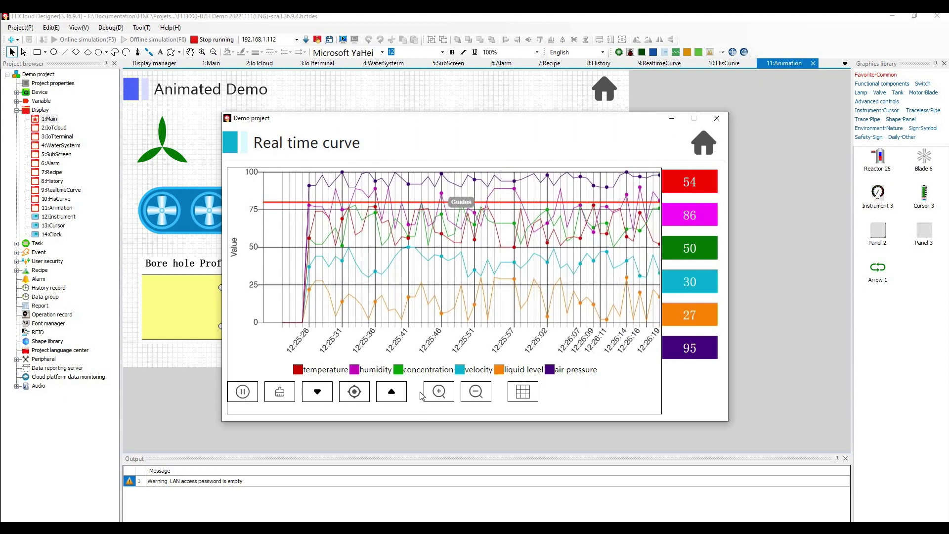
click(392, 394)
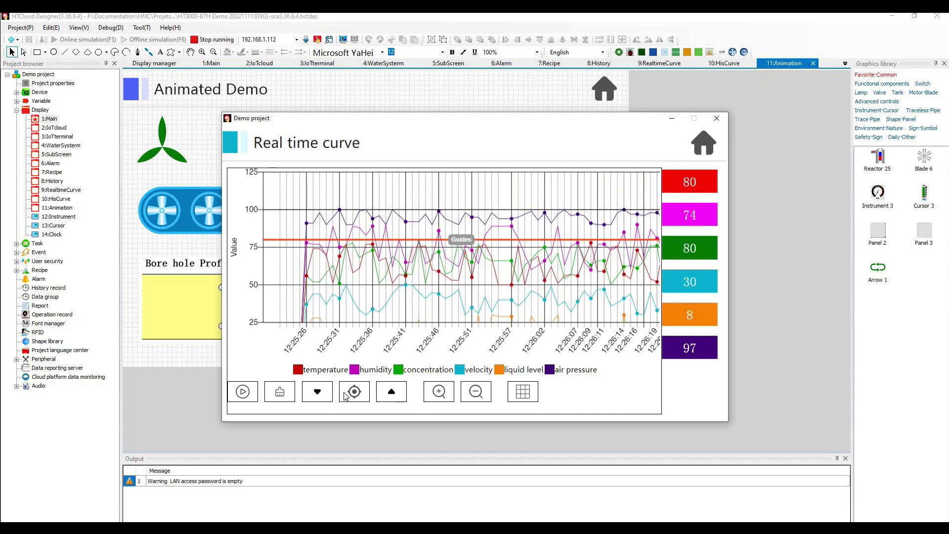
click(317, 392)
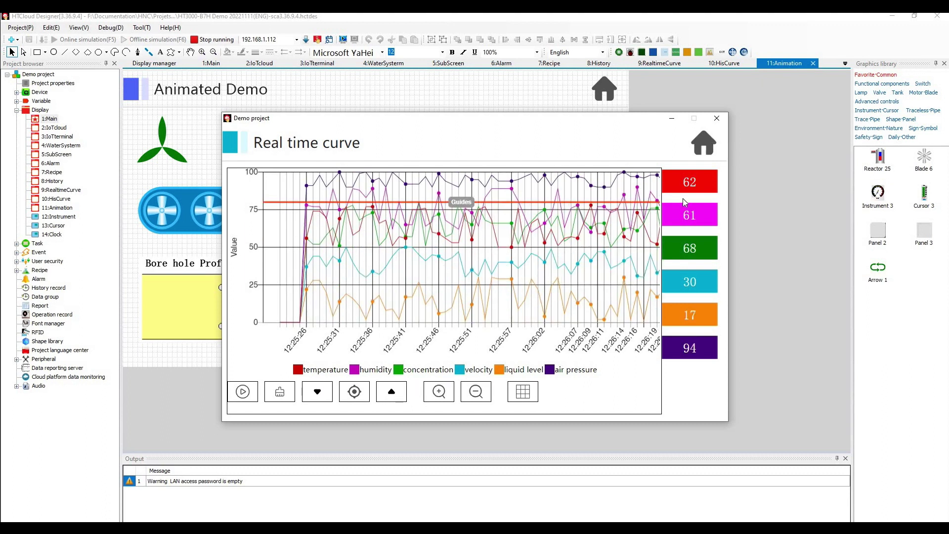
click(703, 143)
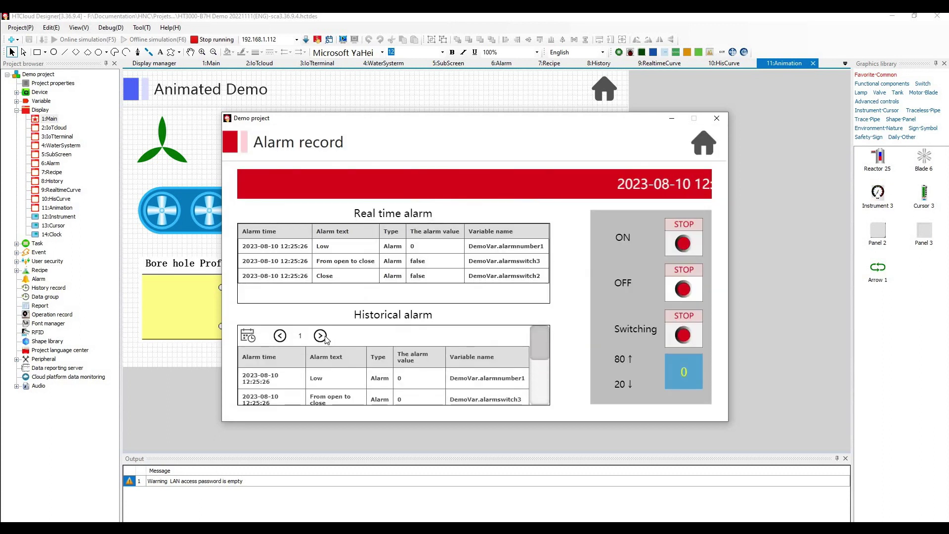
Toggle the OFF, ON and Switching alarm switches on the Alarm record screen, and return to the home screen.
click(681, 291)
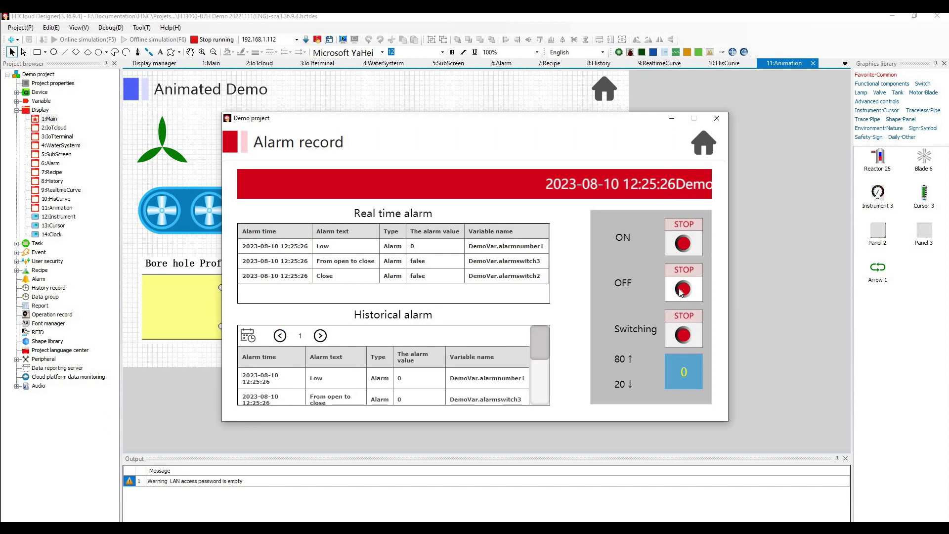
click(687, 245)
click(689, 332)
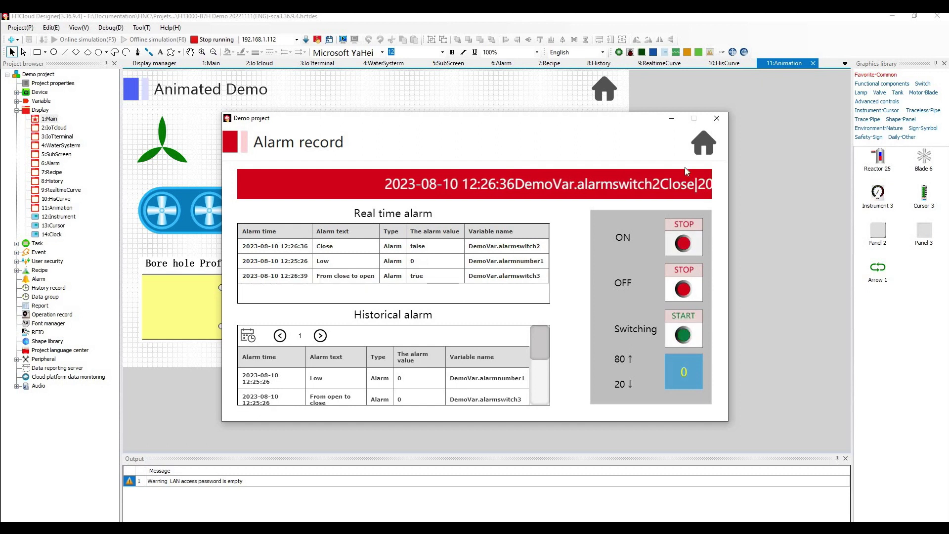
click(702, 143)
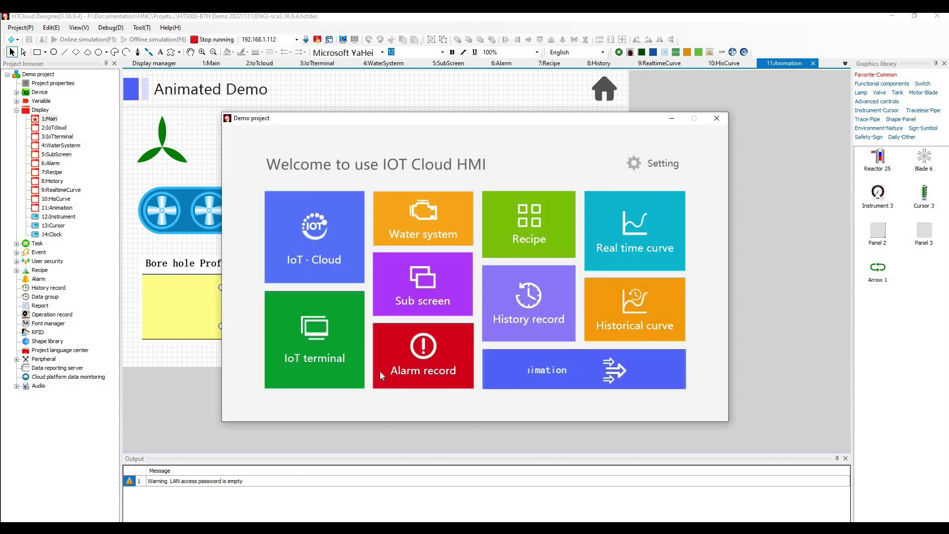
View the Animation and Water system screens in the simulation, and return to the home screen.
click(684, 356)
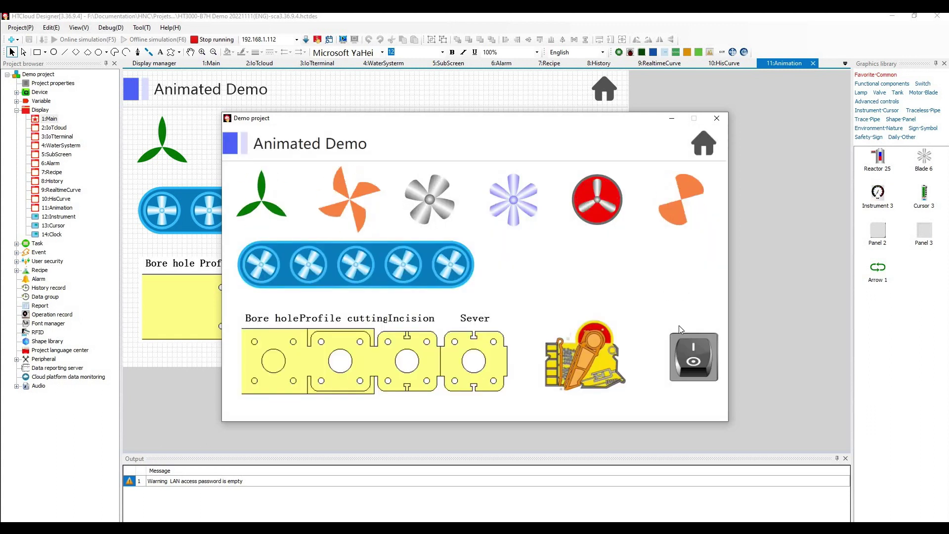
click(705, 150)
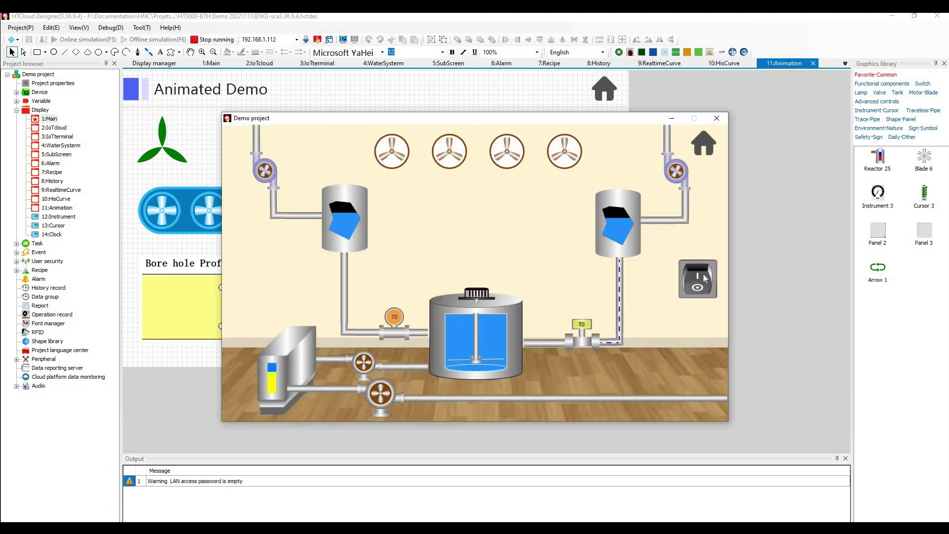
click(703, 149)
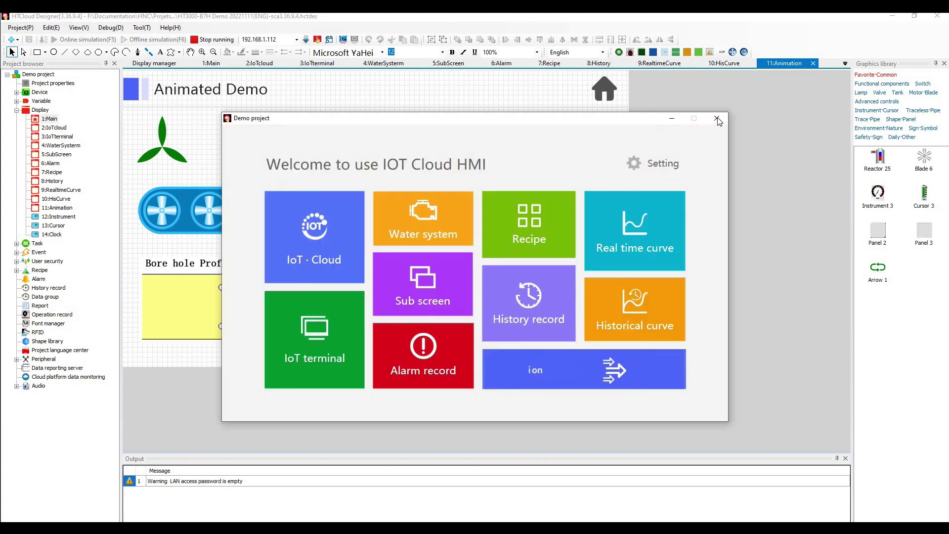
Close the simulation window and exit the design program.
key(alt+F4)
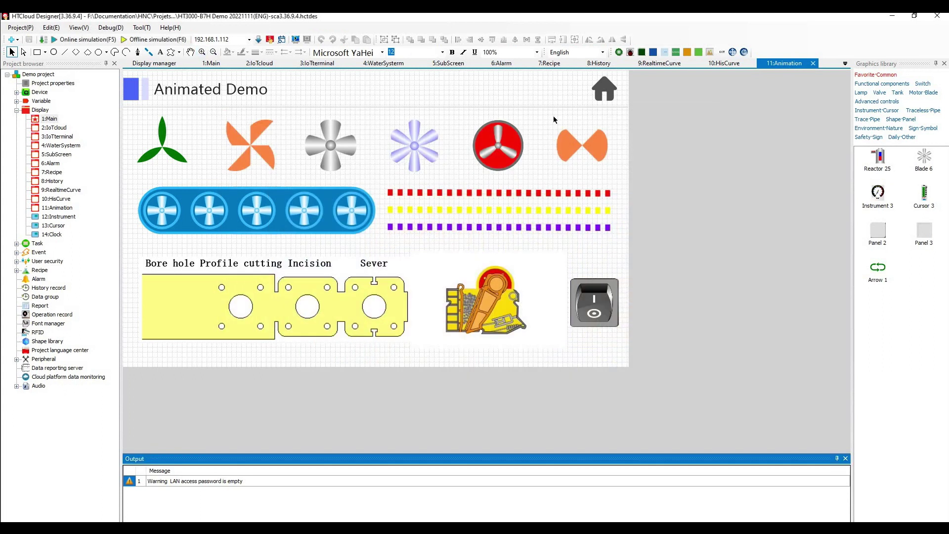
click(697, 223)
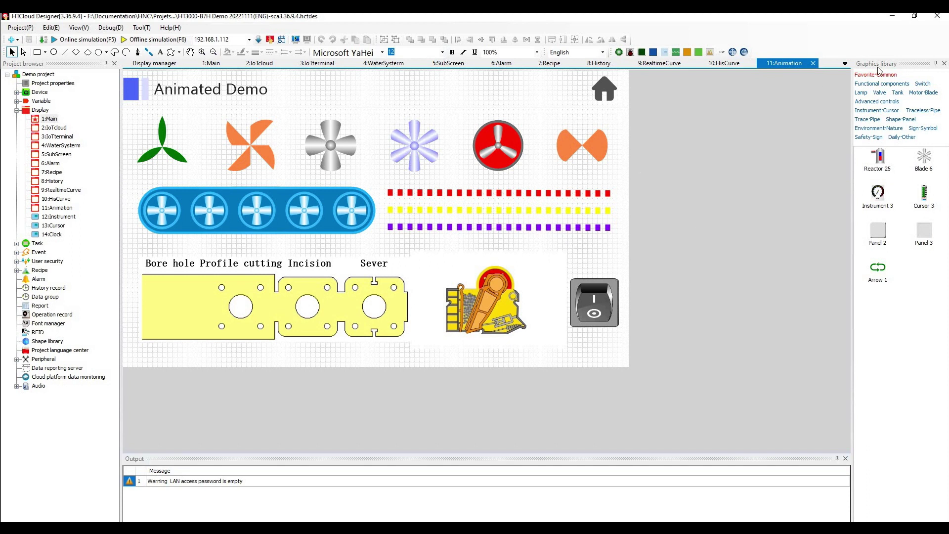
click(936, 20)
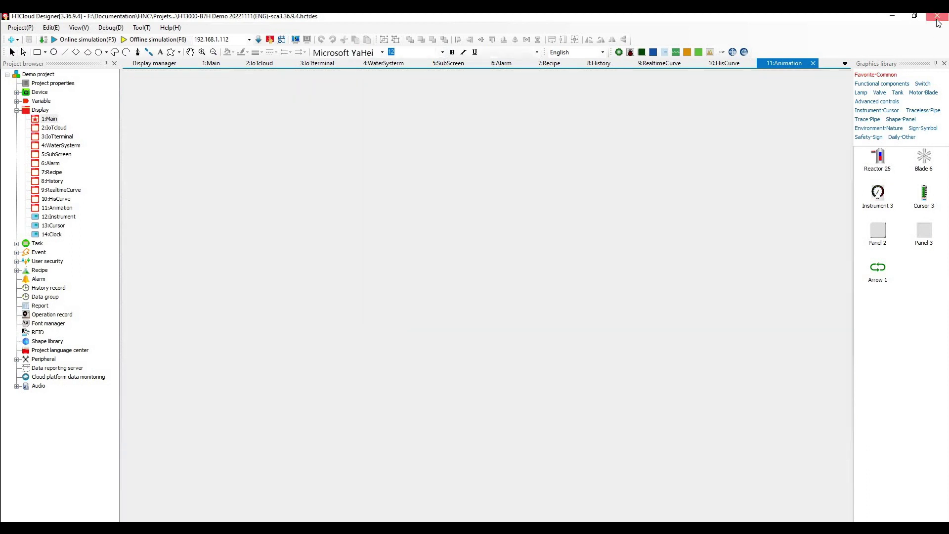